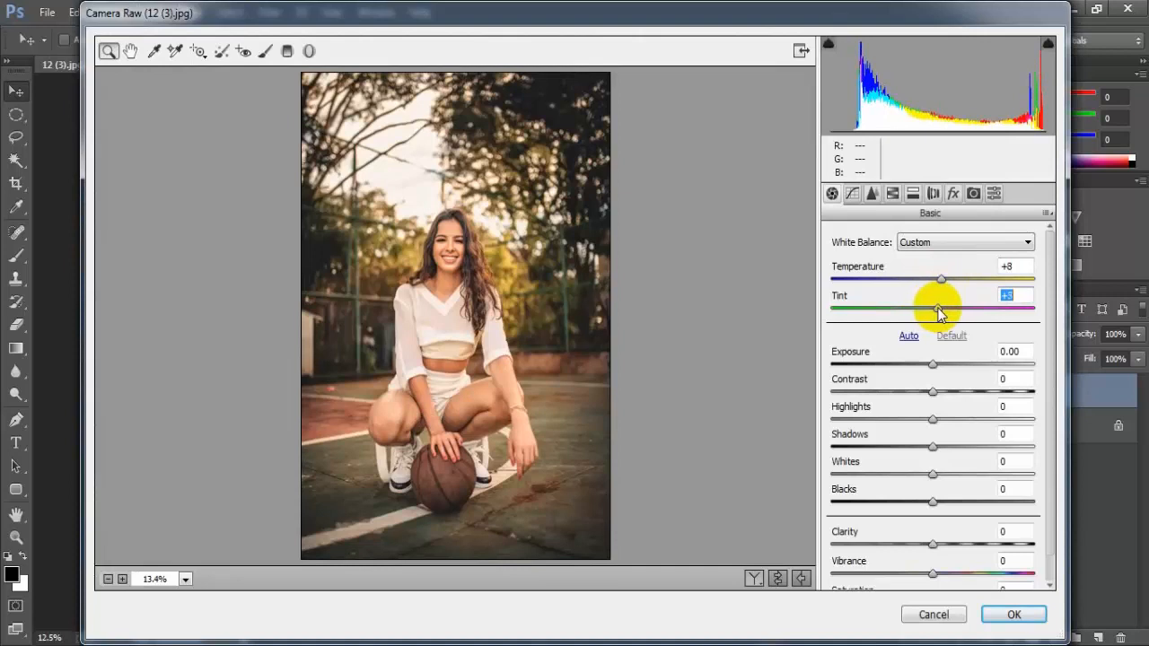
- Set Tint to +6, Exposure to +0.10, Contrast to +50, Highlights to -40, Shadows to -50, Whites to -10 and Blacks to +10
left_click_drag(939, 312, 942, 312)
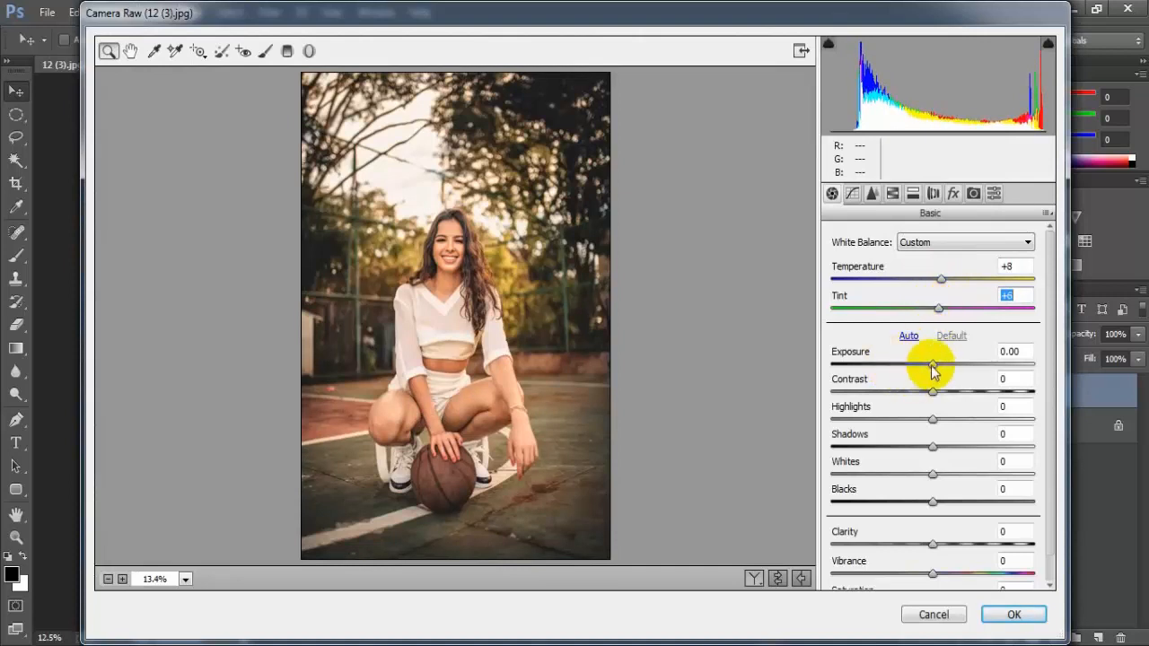
mouse_move(933, 364)
left_mouse_down()
mouse_move(944, 368)
mouse_move(935, 375)
left_mouse_up()
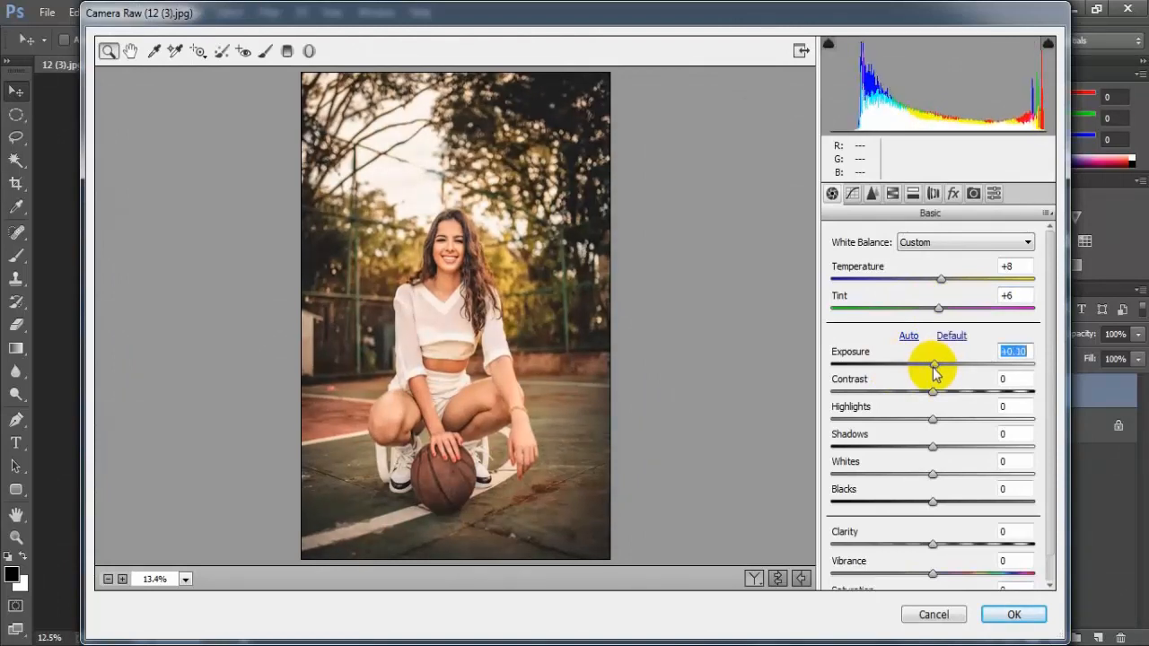
left_click_drag(932, 391, 897, 419)
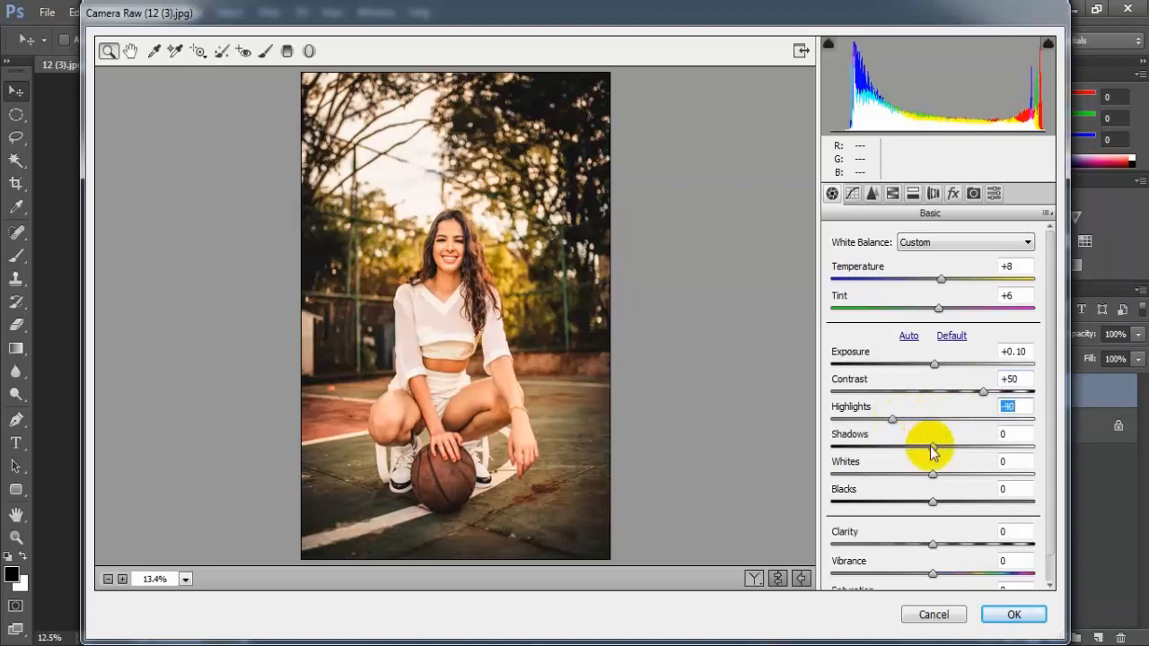
left_click_drag(934, 448, 887, 455)
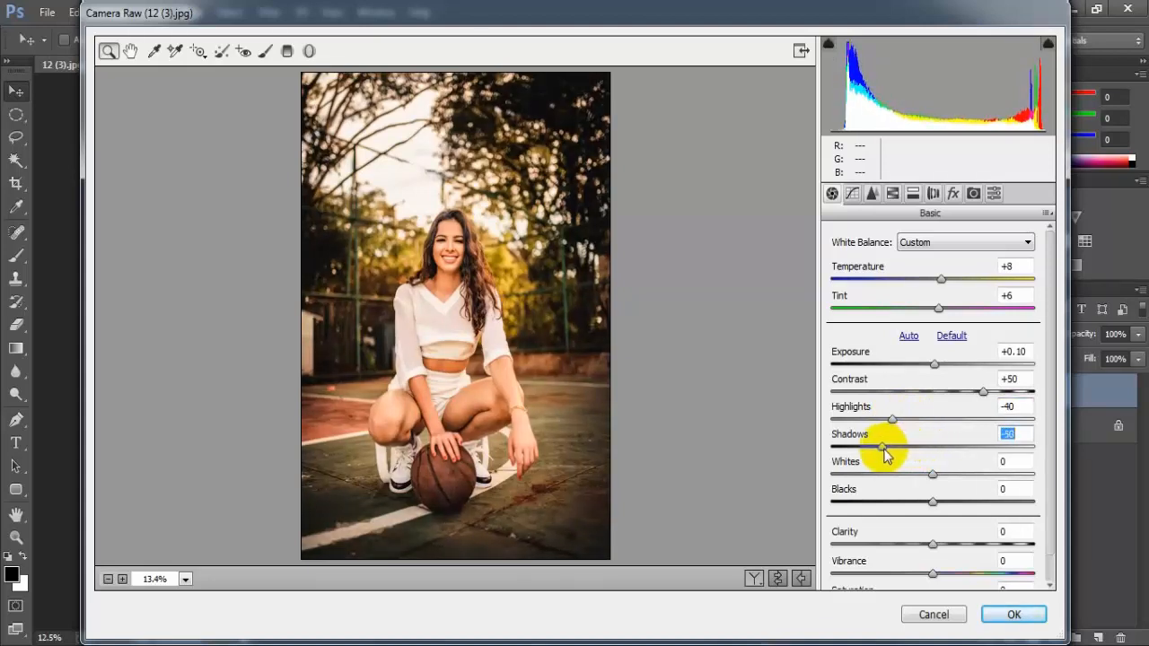
left_click_drag(932, 475, 942, 503)
- Set the photo's Clarity to +40, Vibrance to -35 and Saturation to -20 in the basic adjustments
scroll(1053, 543, "down", 1)
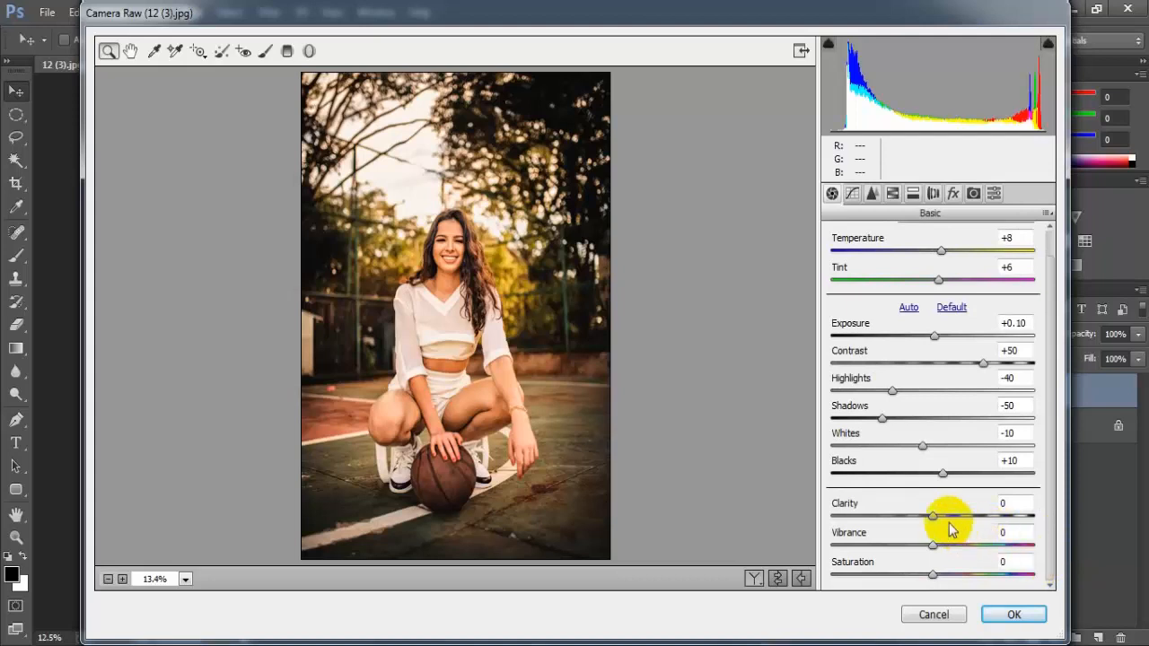
left_click_drag(937, 519, 976, 517)
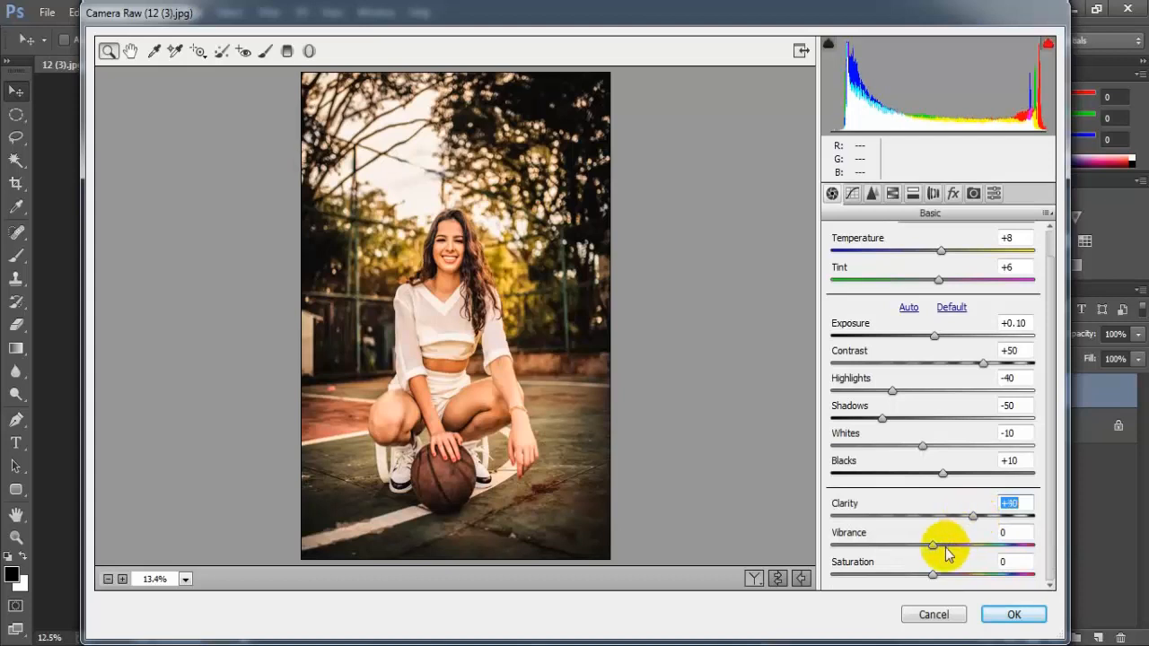
left_click_drag(933, 545, 899, 545)
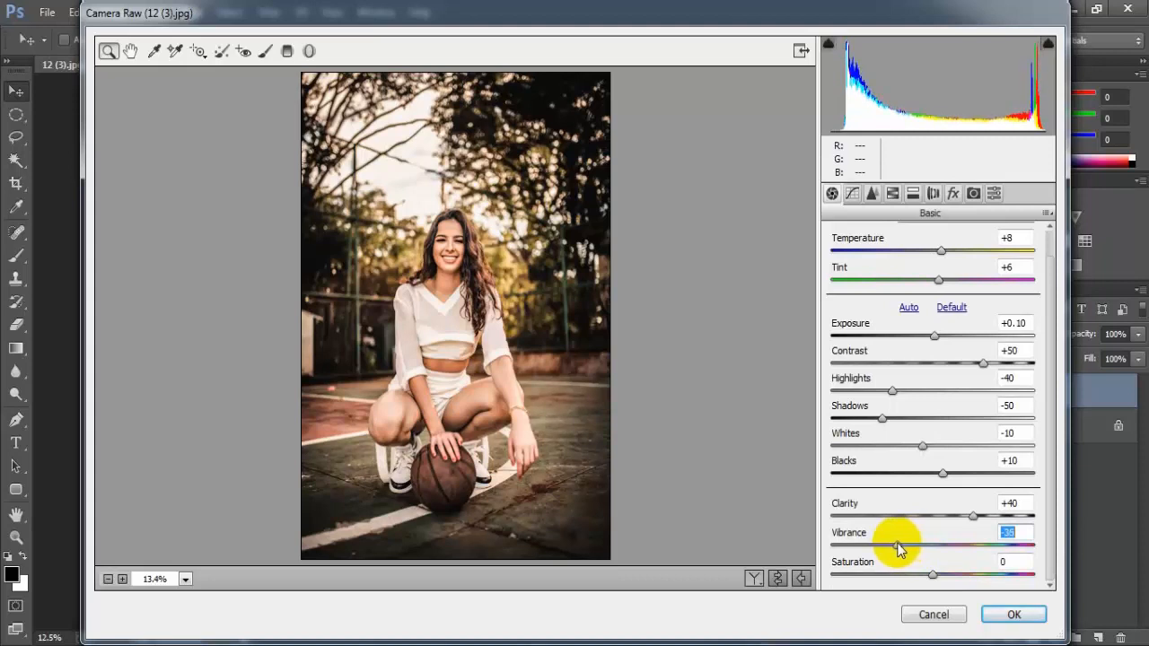
left_click_drag(934, 575, 910, 575)
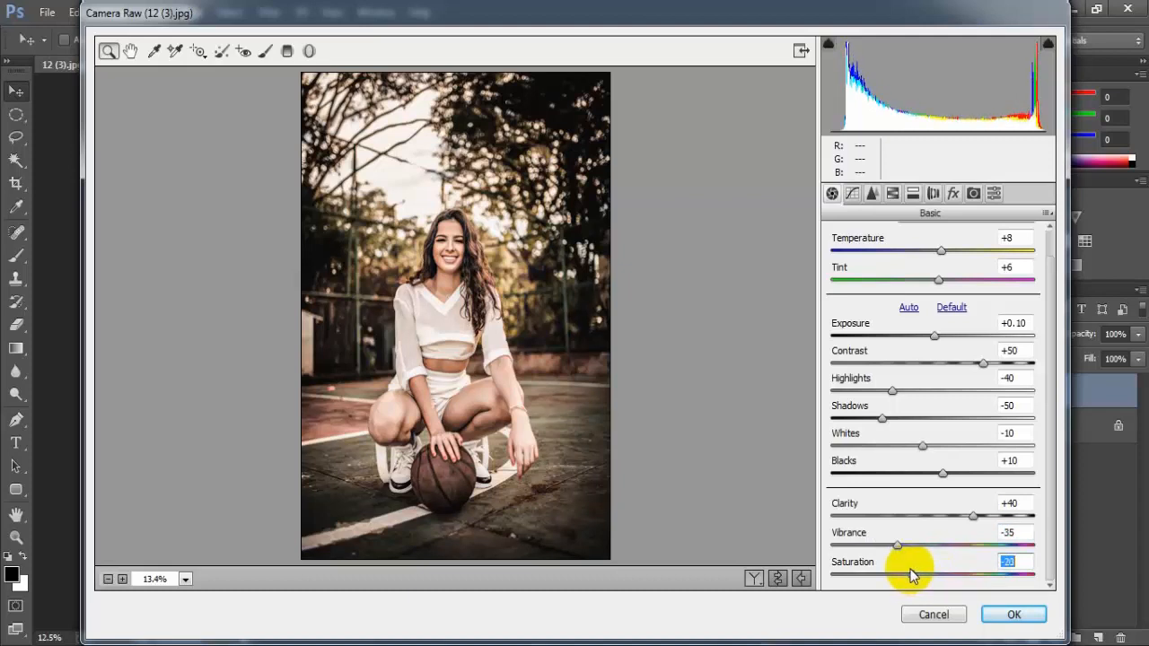
left_click(1024, 564)
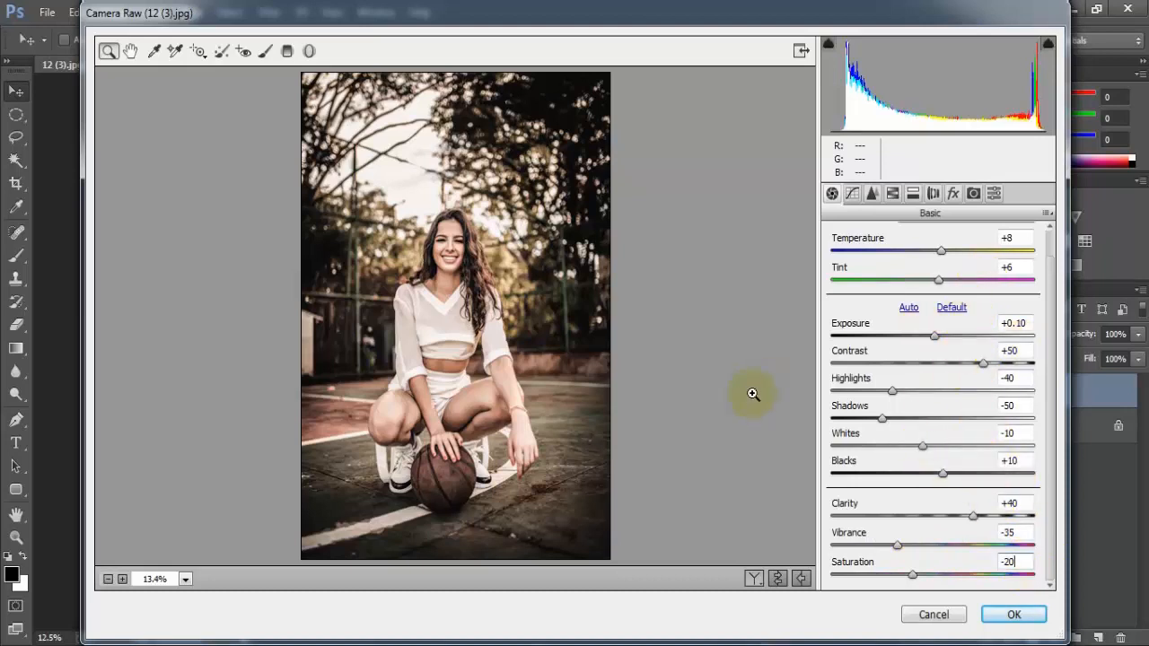
- On the RGB point tone curve, lift the black point to output about 26 and anchor a point at the lower quarter grid intersection
left_click(853, 196)
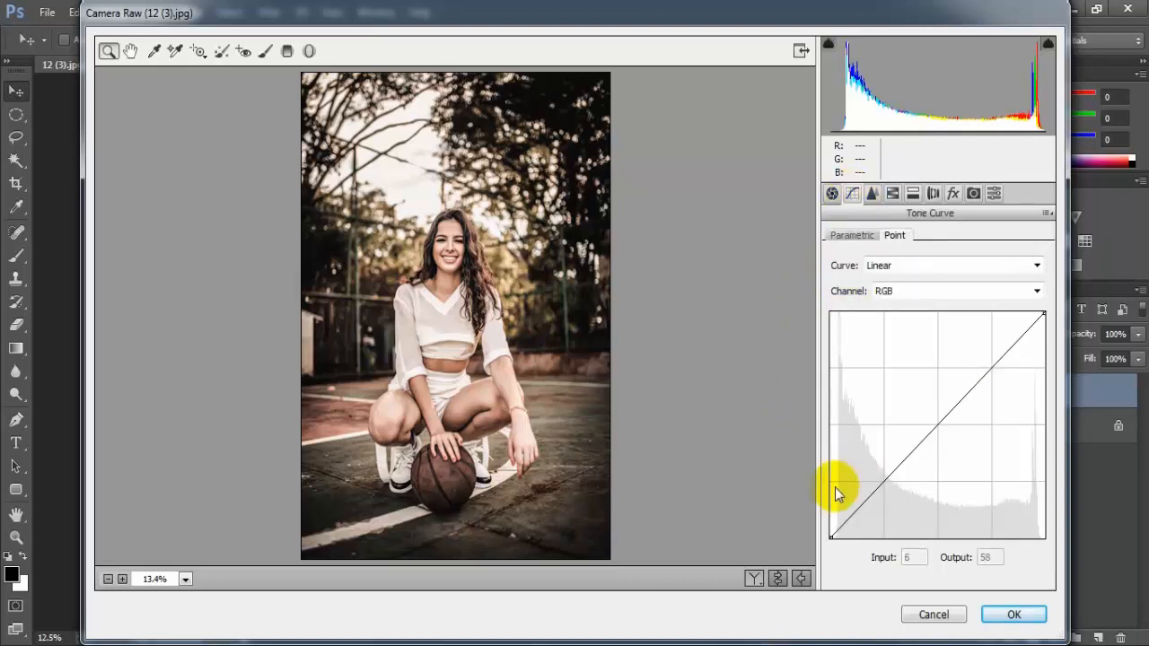
left_click_drag(831, 536, 825, 518)
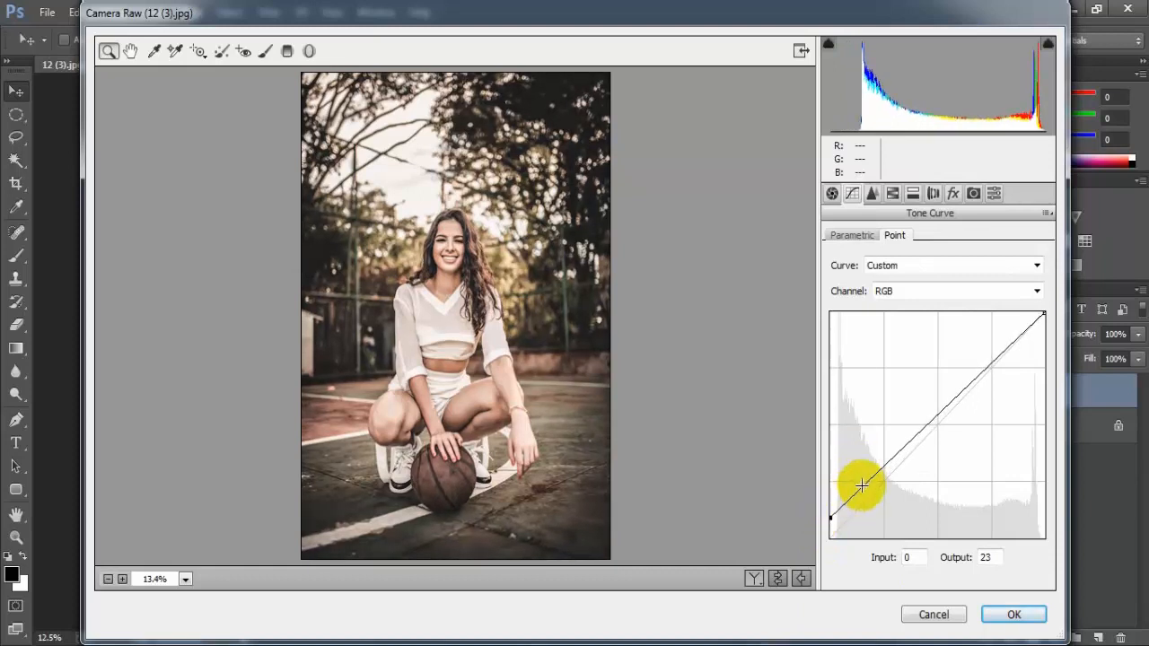
mouse_move(862, 485)
left_mouse_down()
mouse_move(868, 496)
mouse_move(884, 483)
left_mouse_up()
left_click_drag(831, 519, 832, 515)
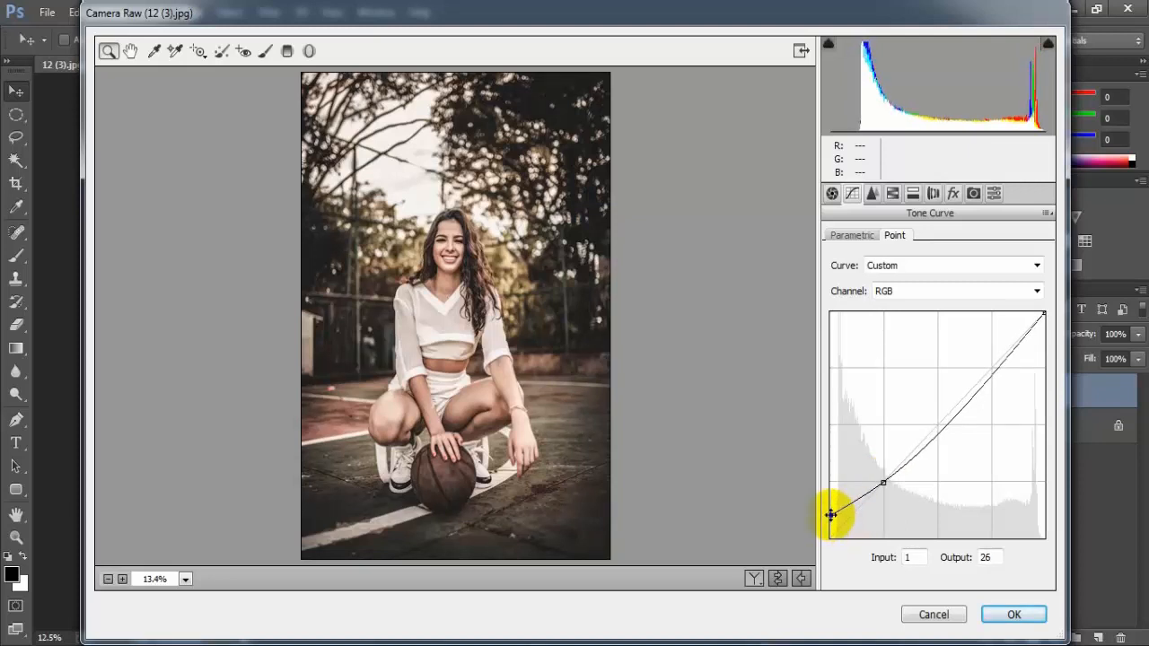
- Add a highlight point to the RGB curve at input 191, output 192, and lower the white point to output 240
left_click(991, 373)
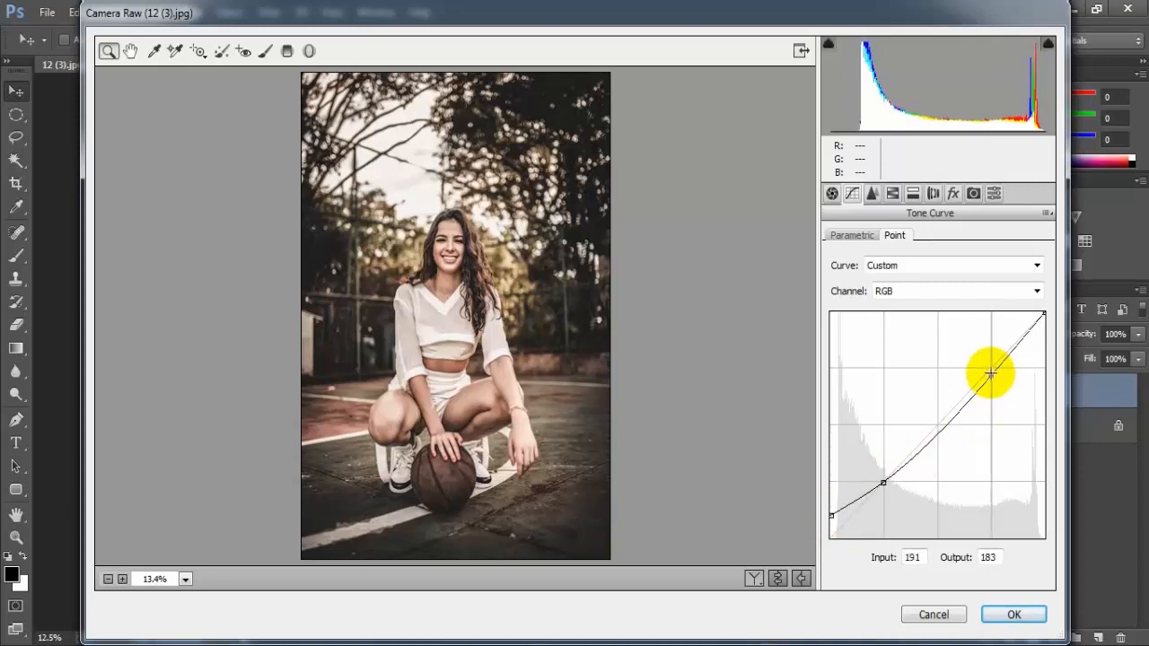
left_click_drag(991, 374, 991, 367)
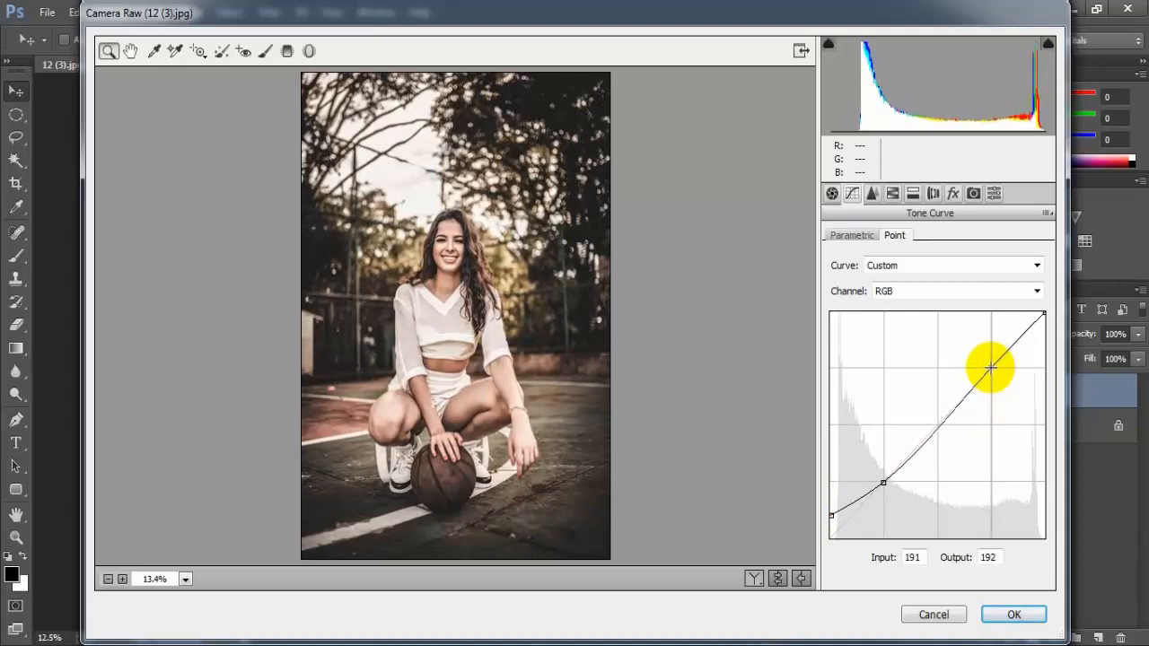
left_click_drag(1045, 313, 1047, 325)
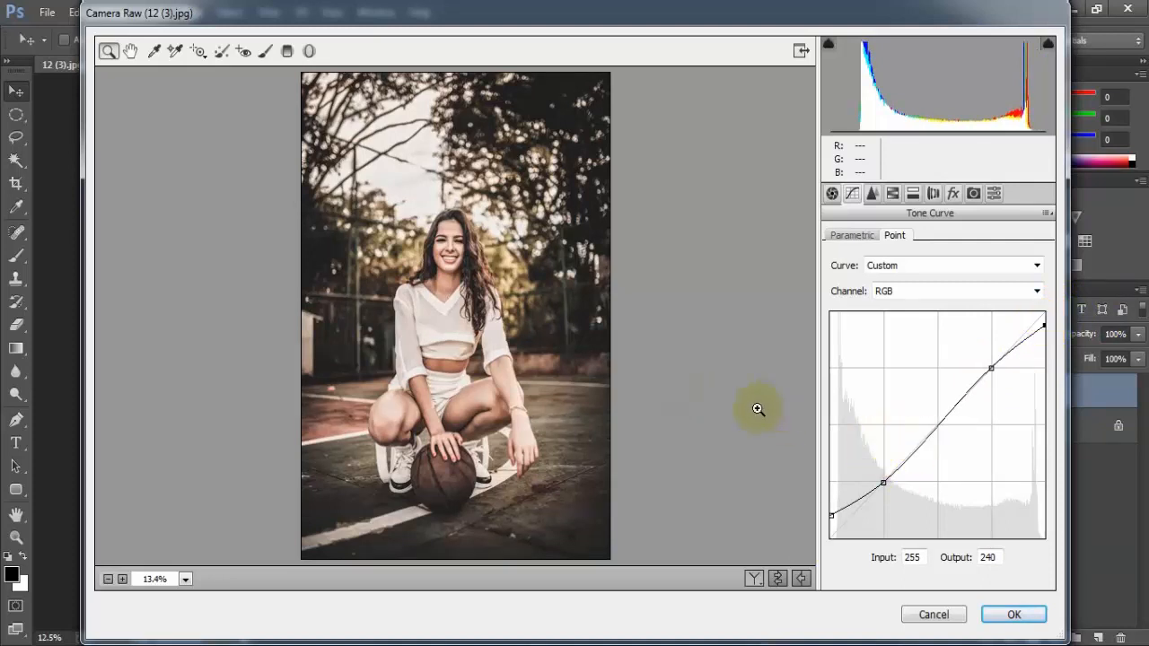
- Set the Sharpening Amount to 50 in the Detail adjustments
left_click(872, 195)
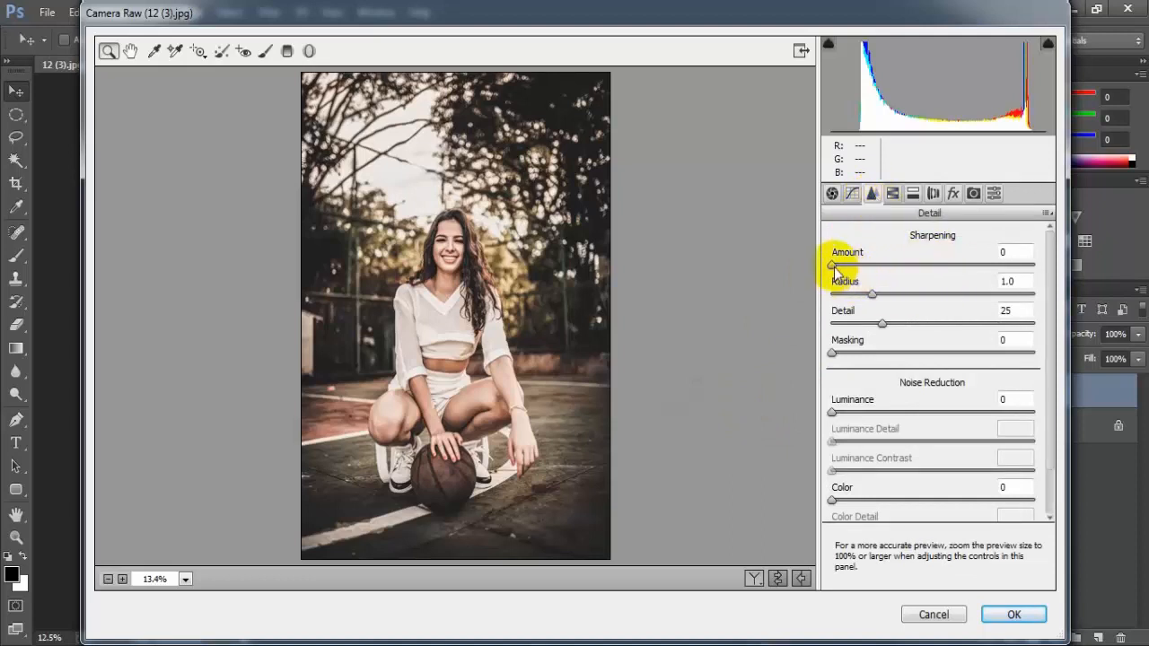
left_click_drag(834, 266, 901, 267)
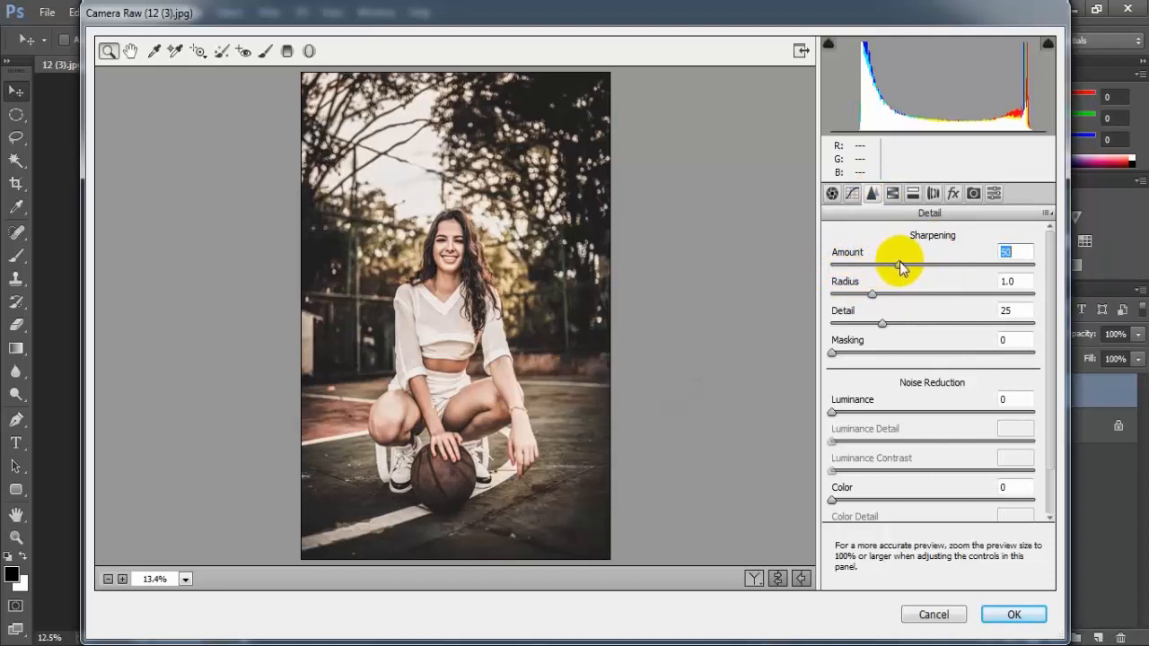
left_click(1018, 252)
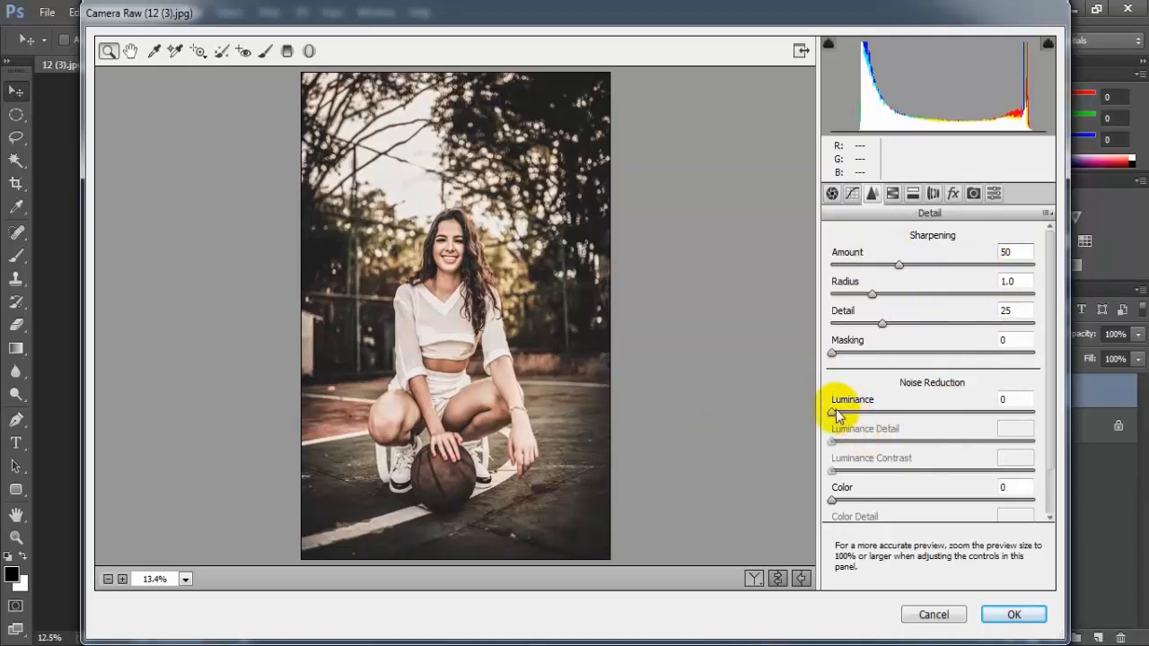
- Set Noise Reduction to Luminance 50, Luminance Contrast 50 and Color 35
left_click_drag(833, 412, 936, 412)
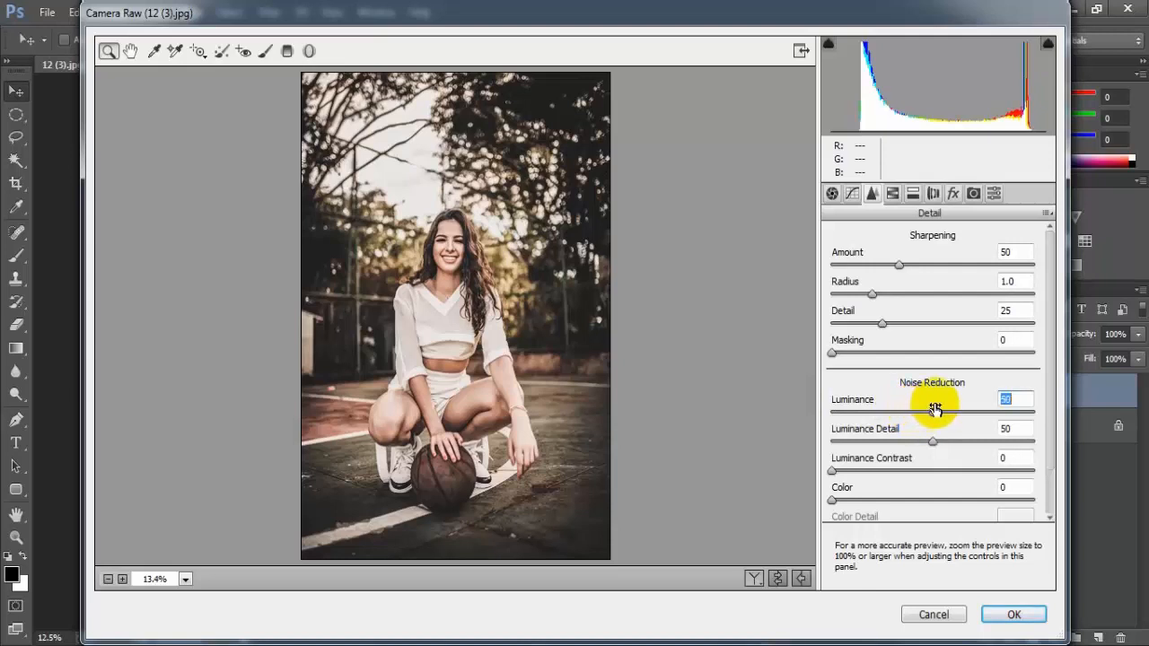
scroll(1052, 480, "down", 1)
scroll(1052, 480, "down", 1)
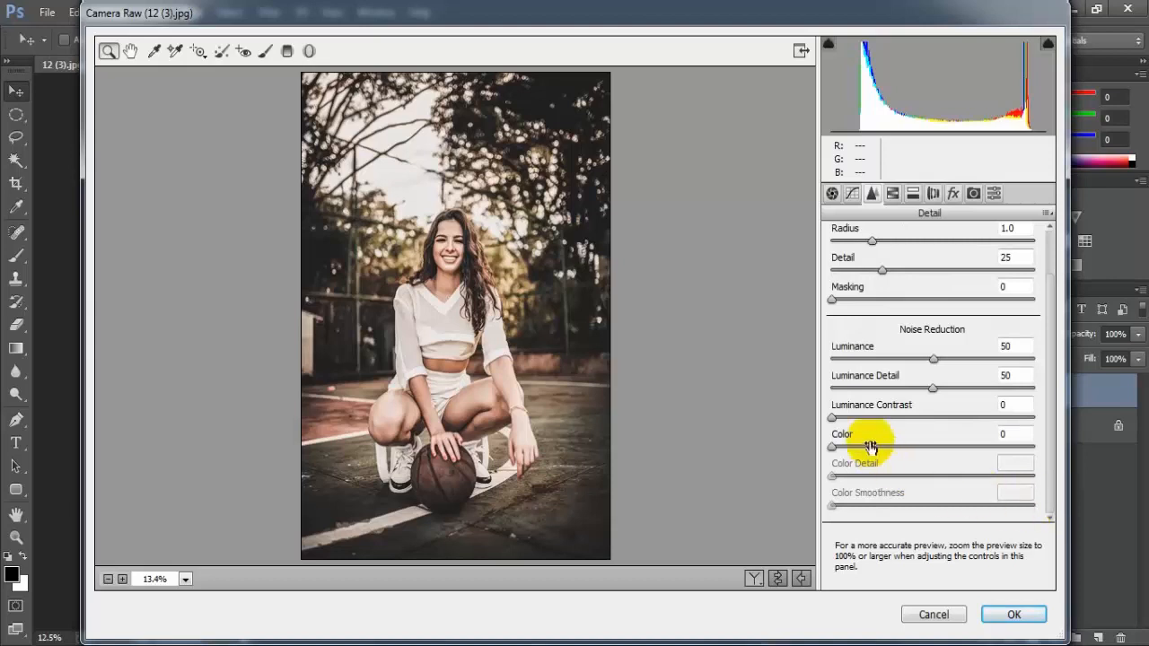
left_click(844, 417)
left_click_drag(844, 418, 933, 419)
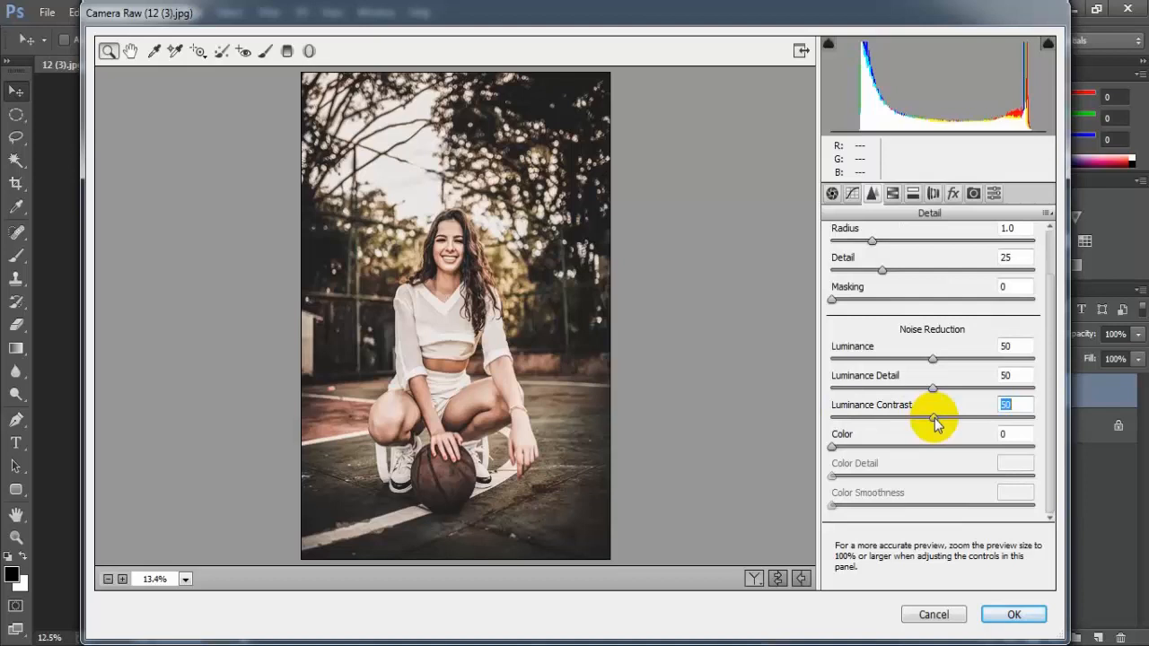
left_click_drag(835, 447, 903, 452)
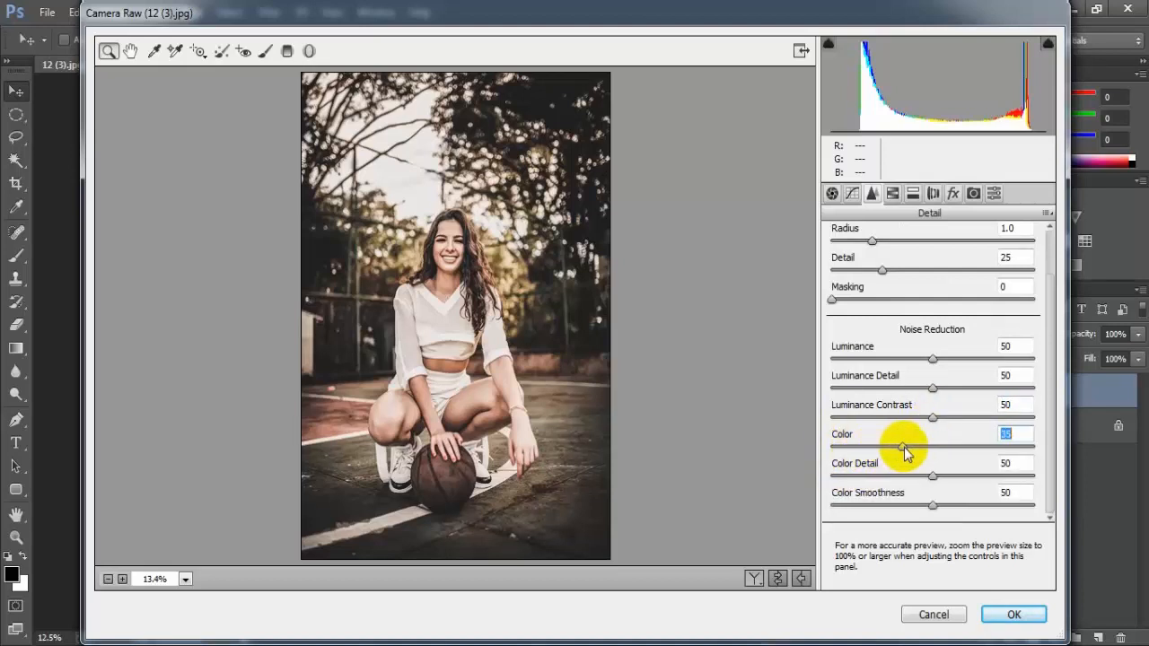
left_click(1020, 436)
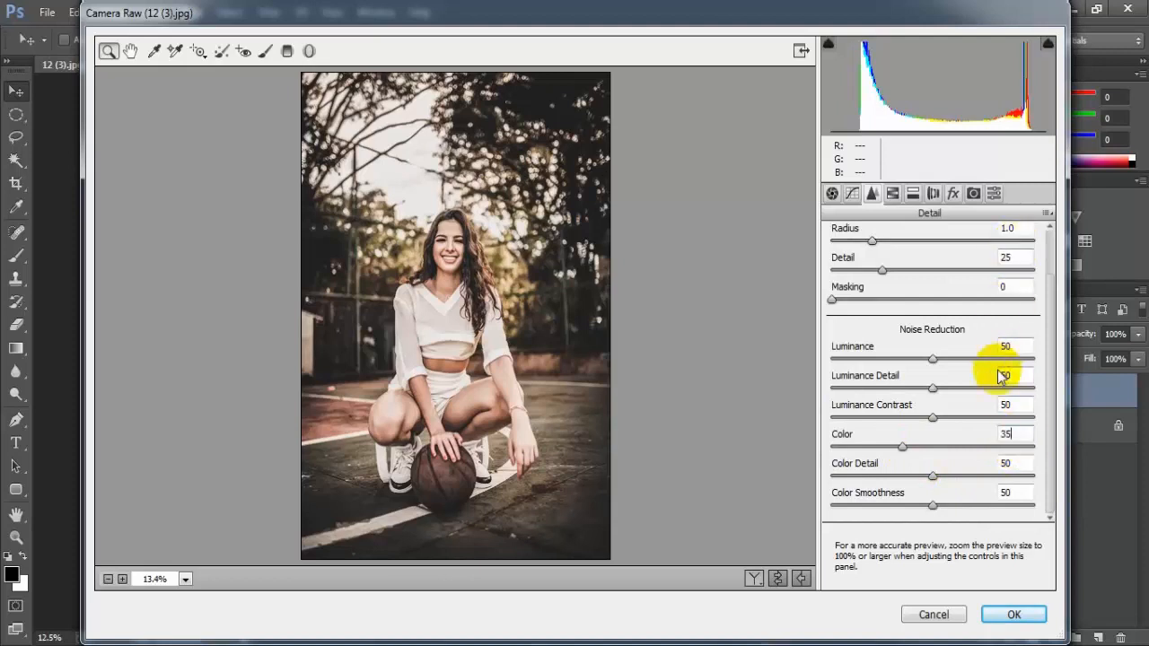
scroll(975, 371, "up", 1)
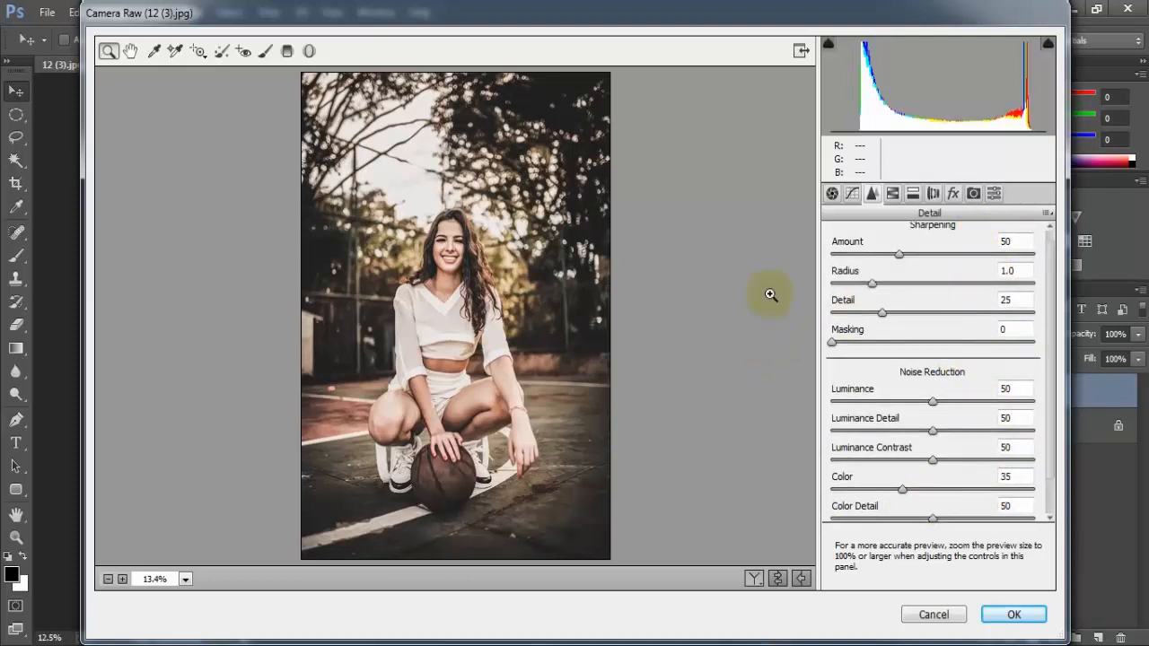
- In the HSL adjustments, set the hue of Reds to +100 and Oranges to -100
left_click(892, 194)
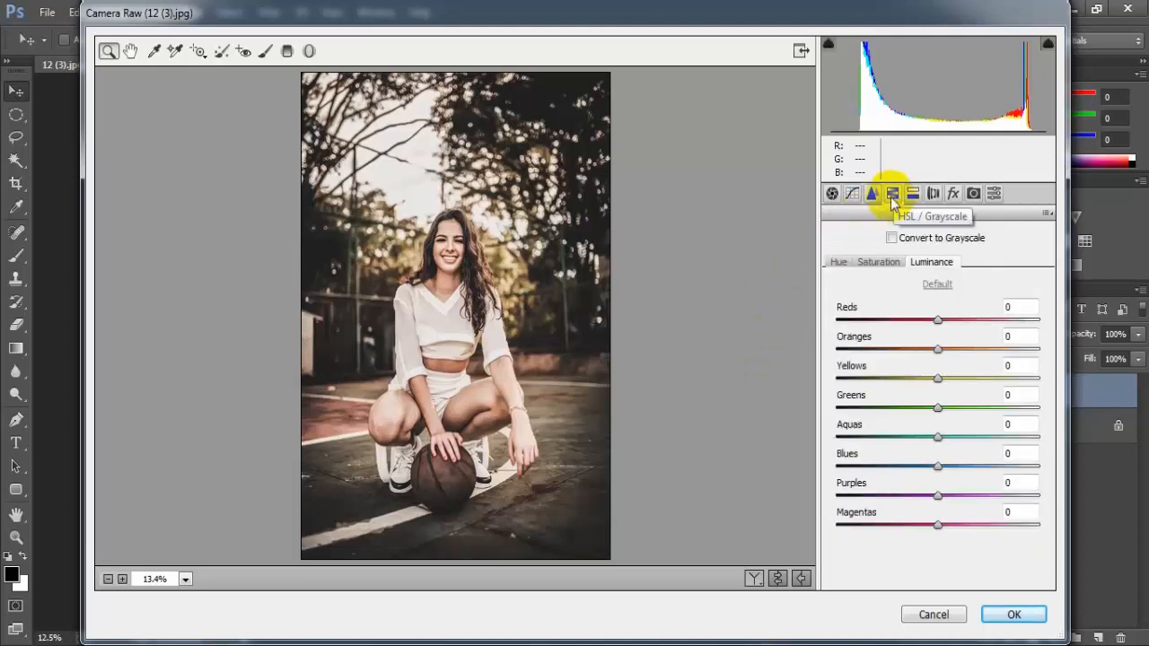
left_click(835, 264)
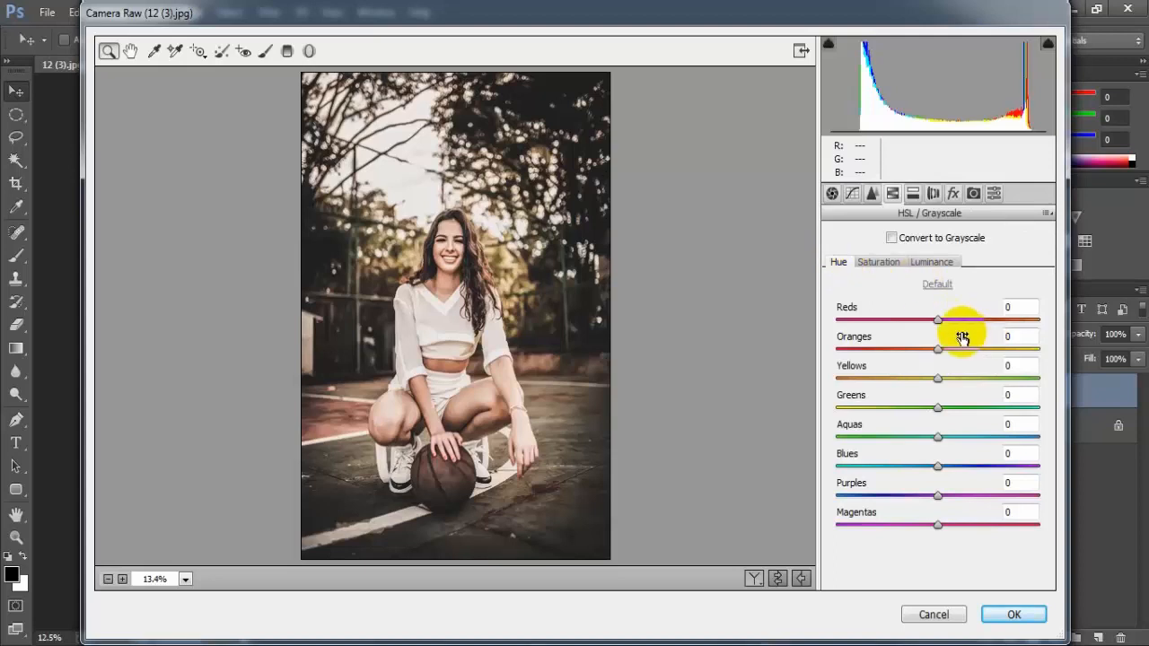
left_click_drag(937, 321, 1048, 319)
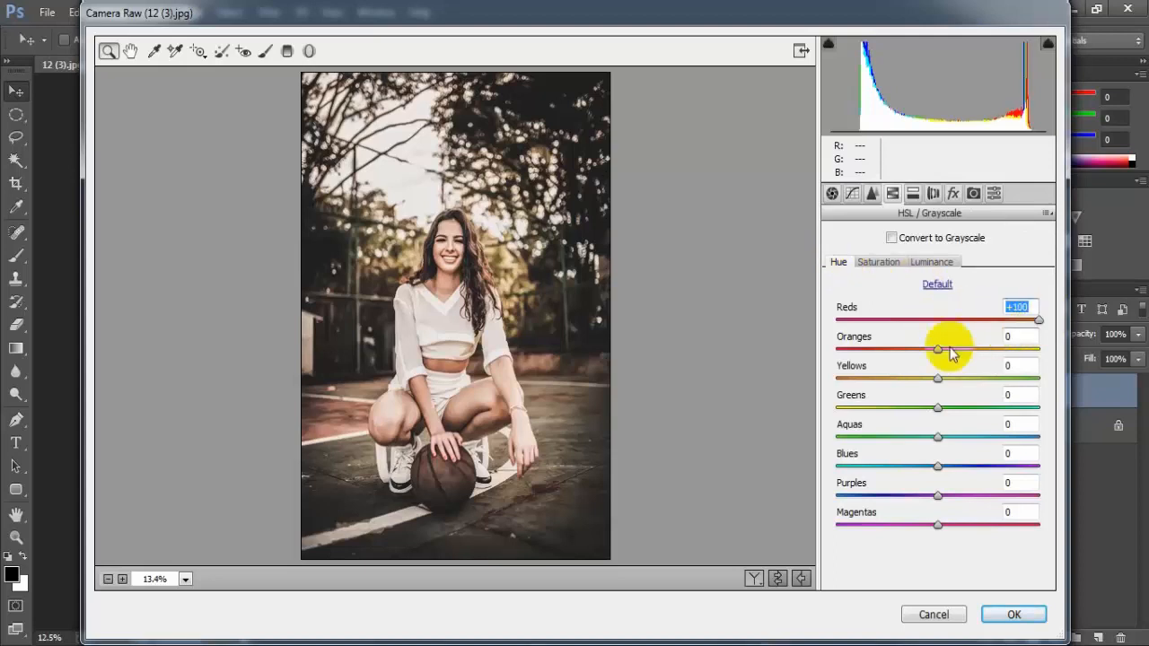
left_click_drag(938, 349, 833, 357)
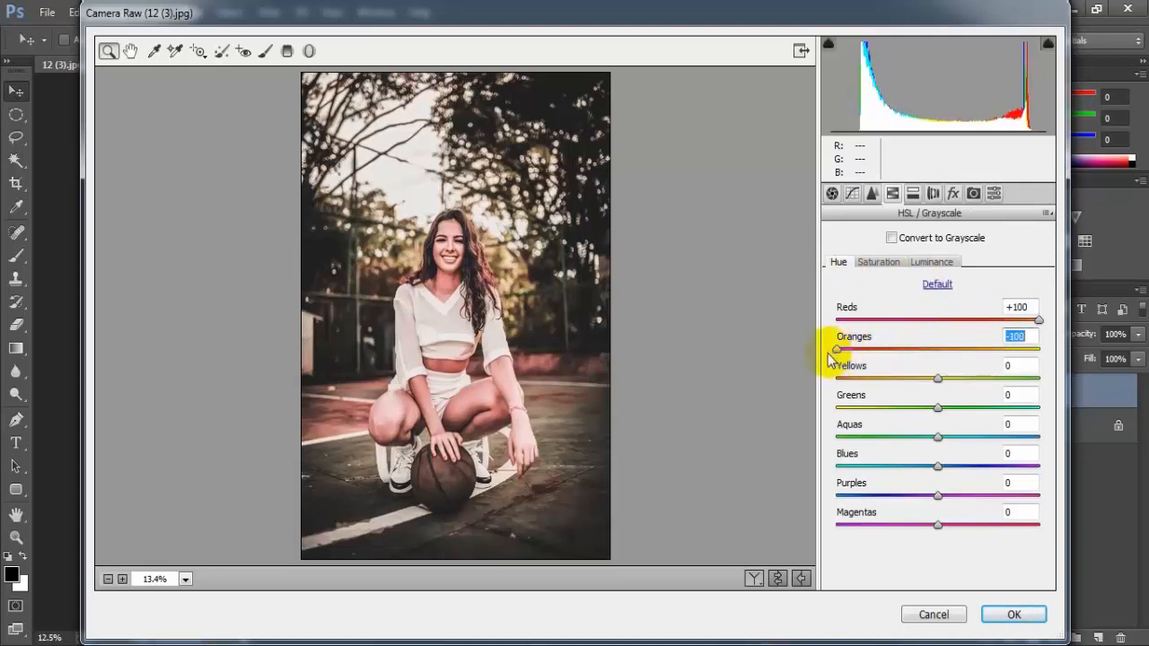
- Set the HSL saturation of Oranges to +50 and of Greens, Aquas, Blues, Purples and Magentas to -80
left_click(878, 262)
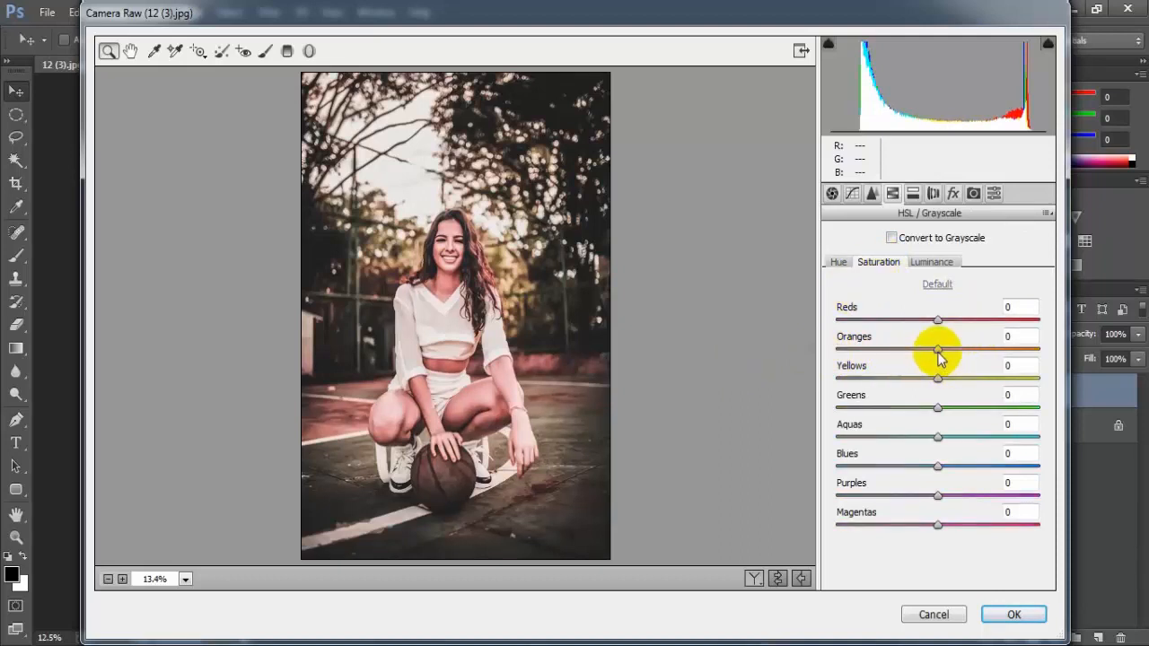
left_click_drag(939, 357, 988, 356)
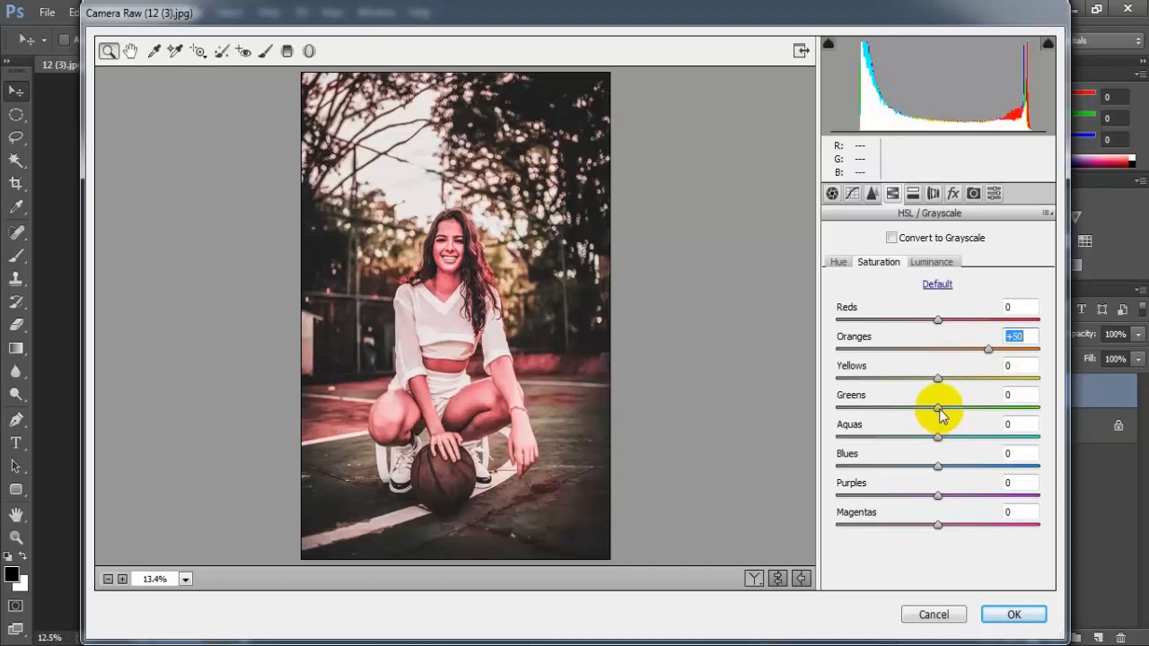
left_click_drag(938, 408, 859, 411)
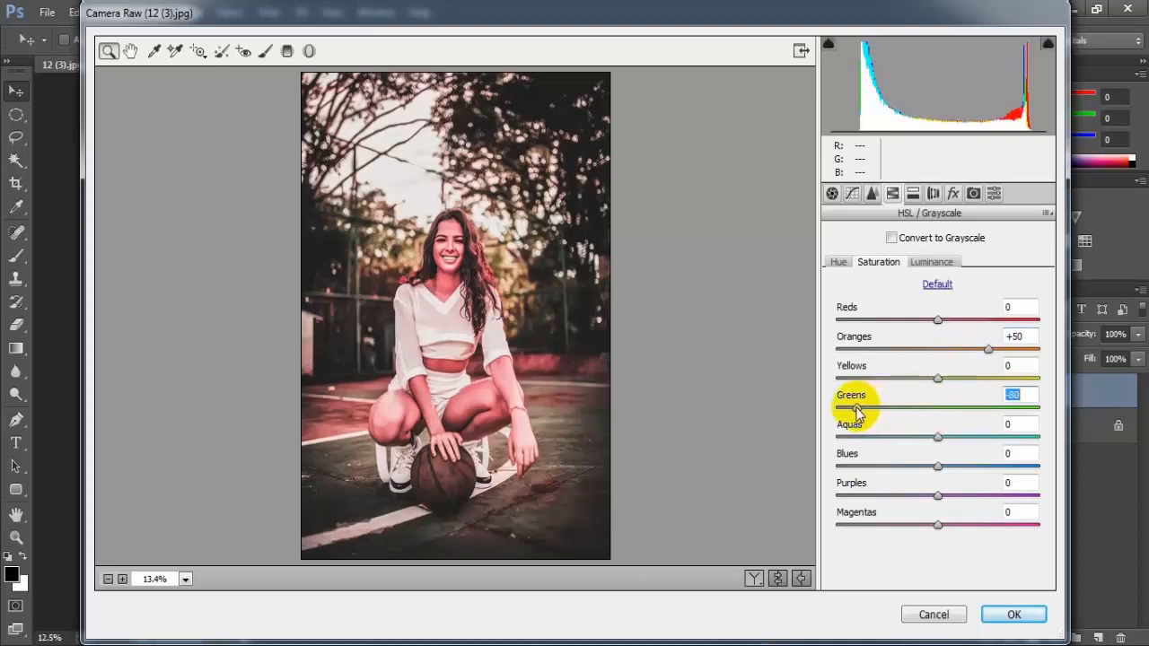
left_click_drag(938, 438, 857, 441)
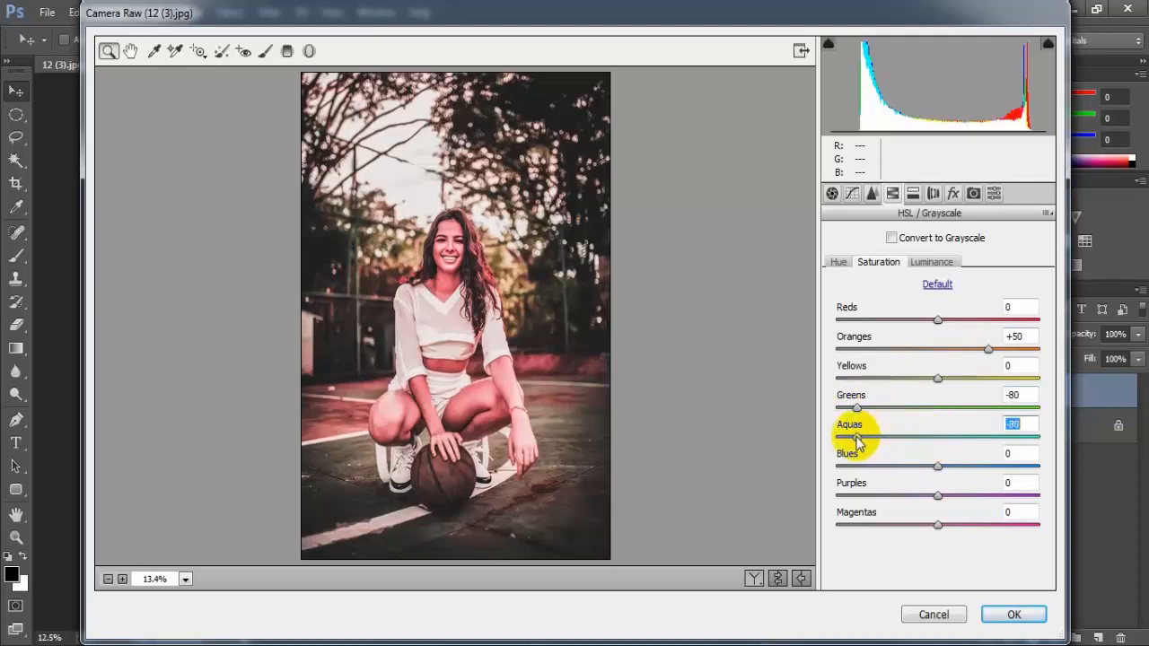
left_click_drag(939, 466, 856, 474)
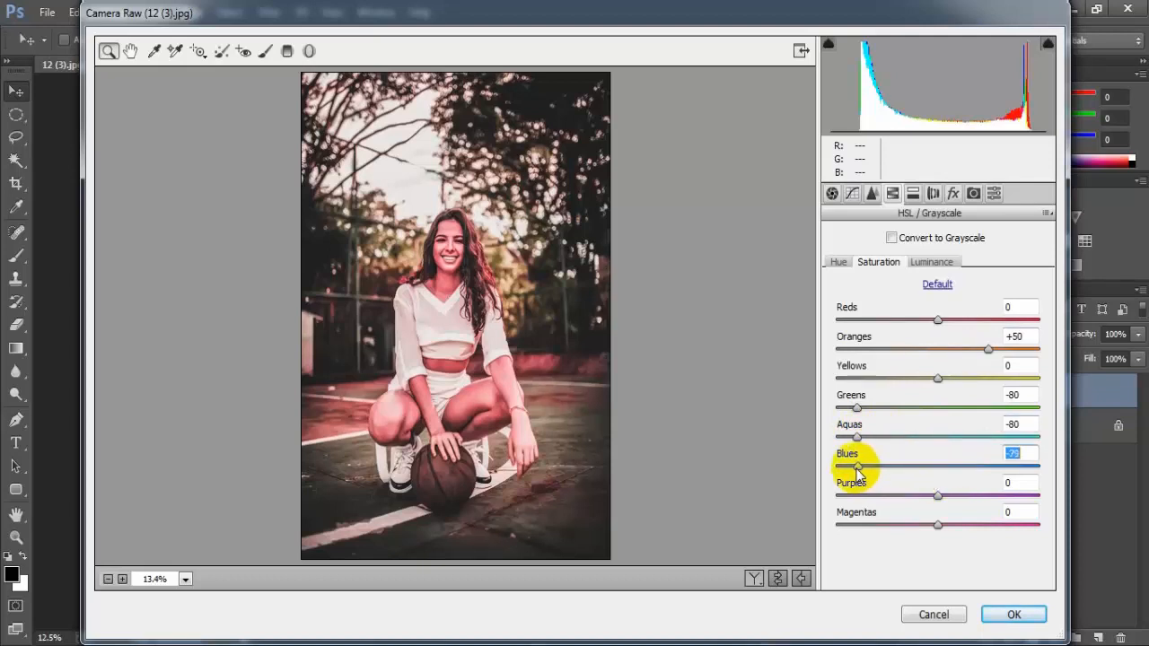
left_click_drag(856, 470, 859, 470)
left_click_drag(935, 496, 855, 500)
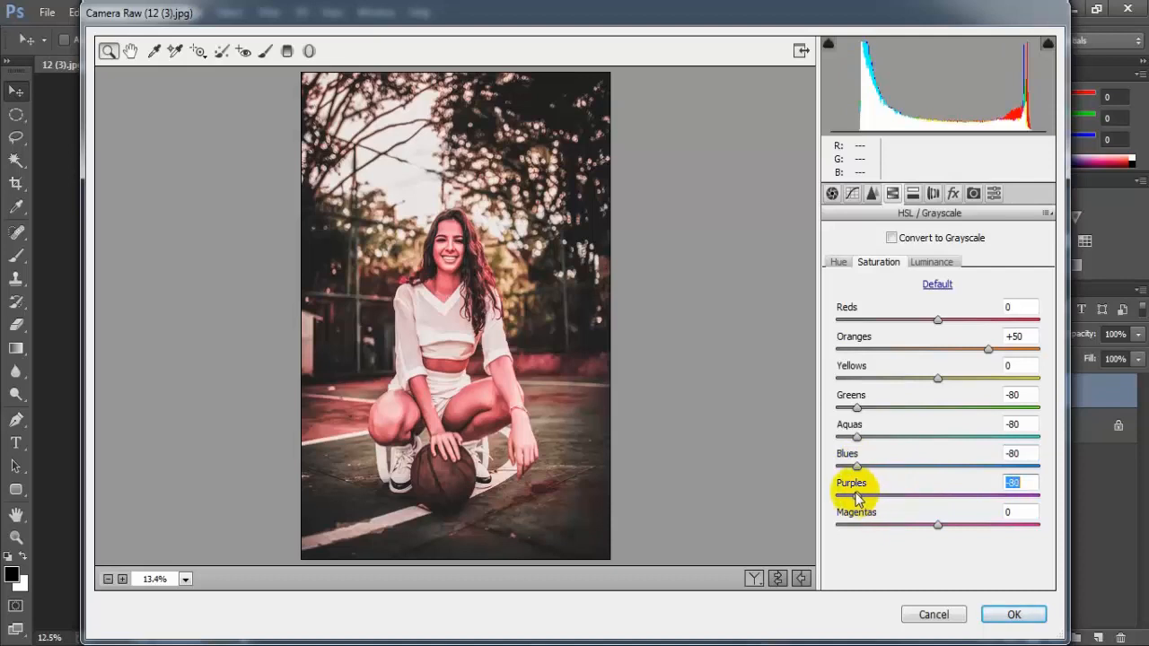
left_click_drag(945, 531, 859, 533)
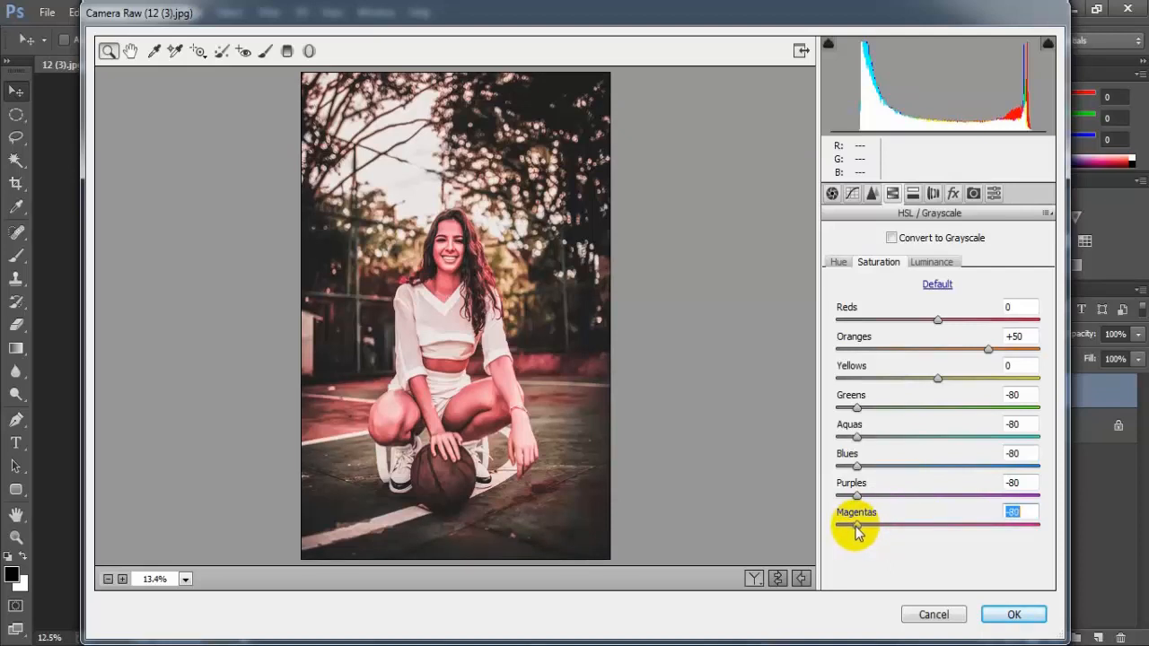
- In the HSL adjustments, set the luminance of Reds to -25
left_click(1018, 512)
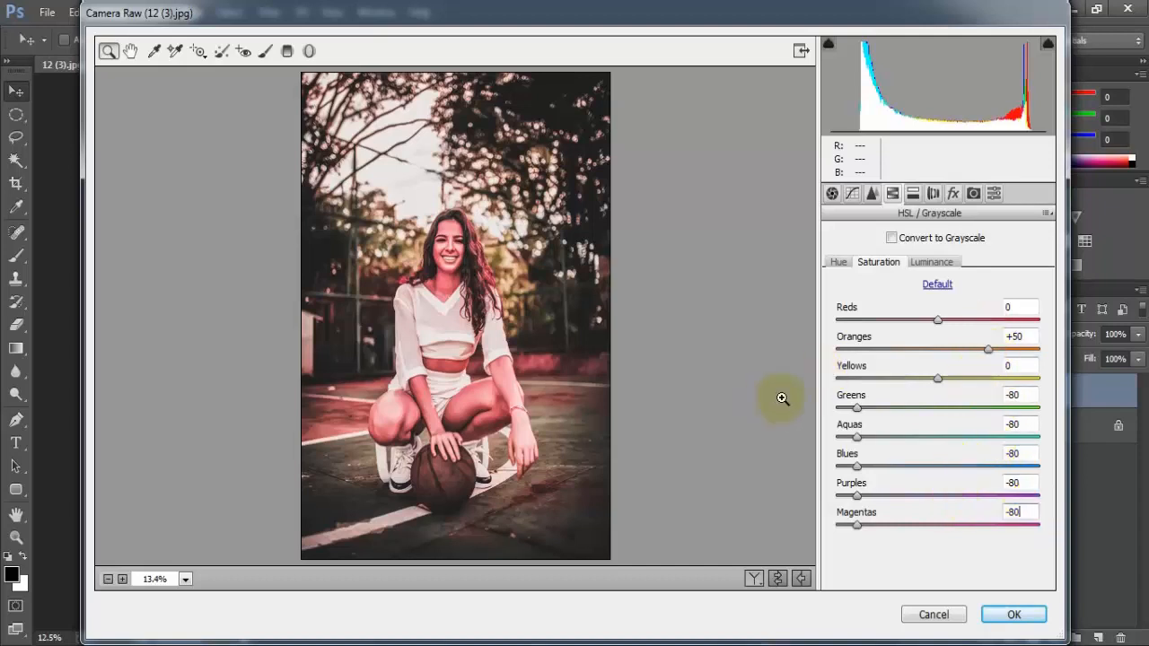
left_click(936, 263)
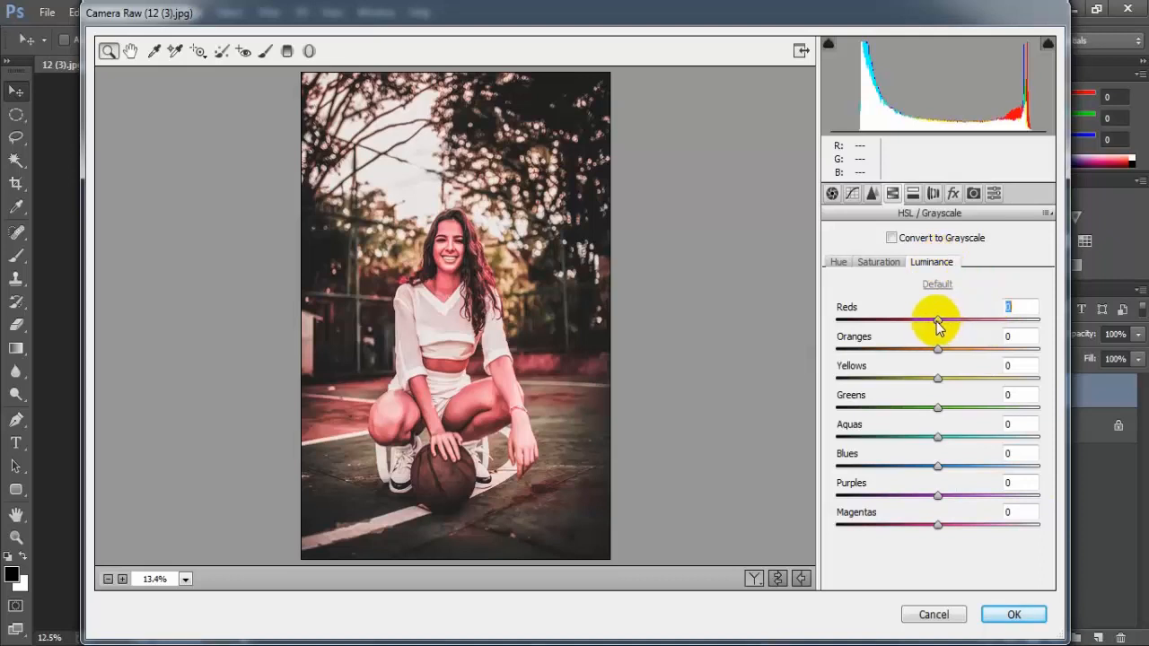
left_click_drag(937, 321, 924, 321)
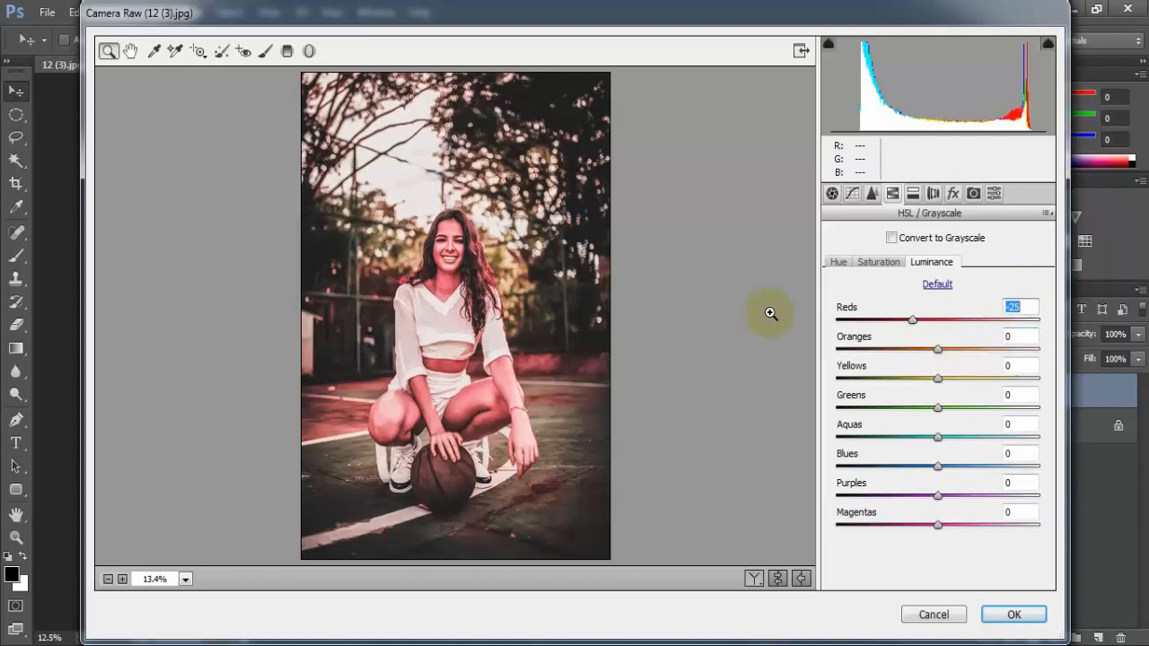
- Apply Split Toning with Highlights at Hue 30, Saturation 15 and Shadows at Hue 210, Saturation 15
left_click(913, 193)
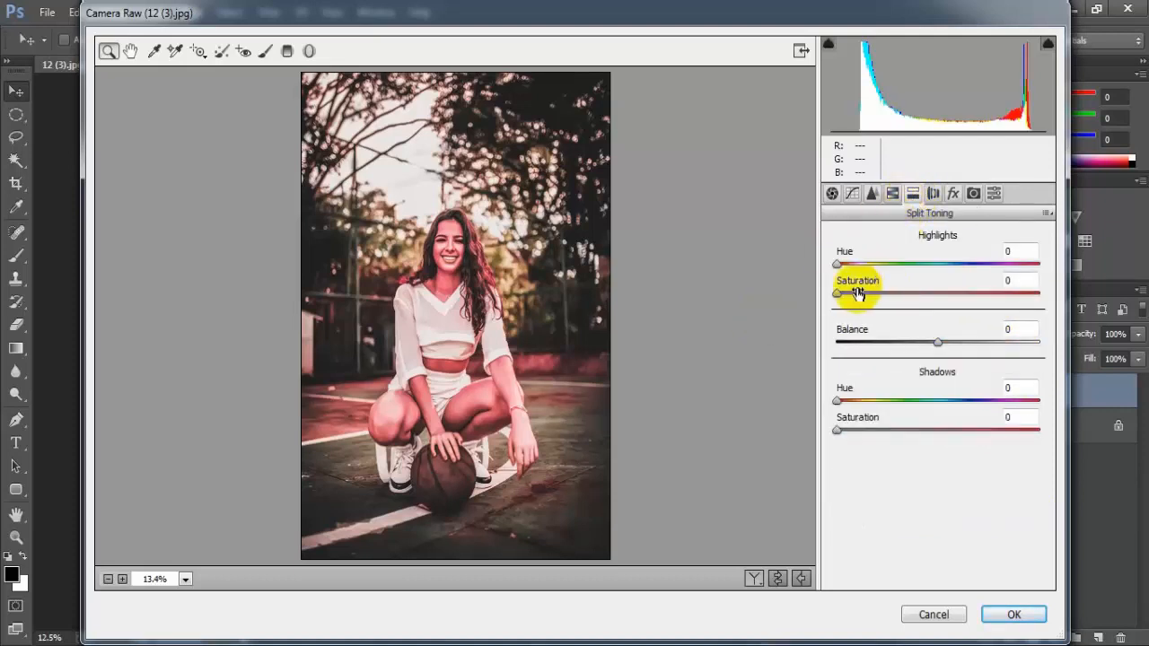
left_click_drag(837, 264, 854, 268)
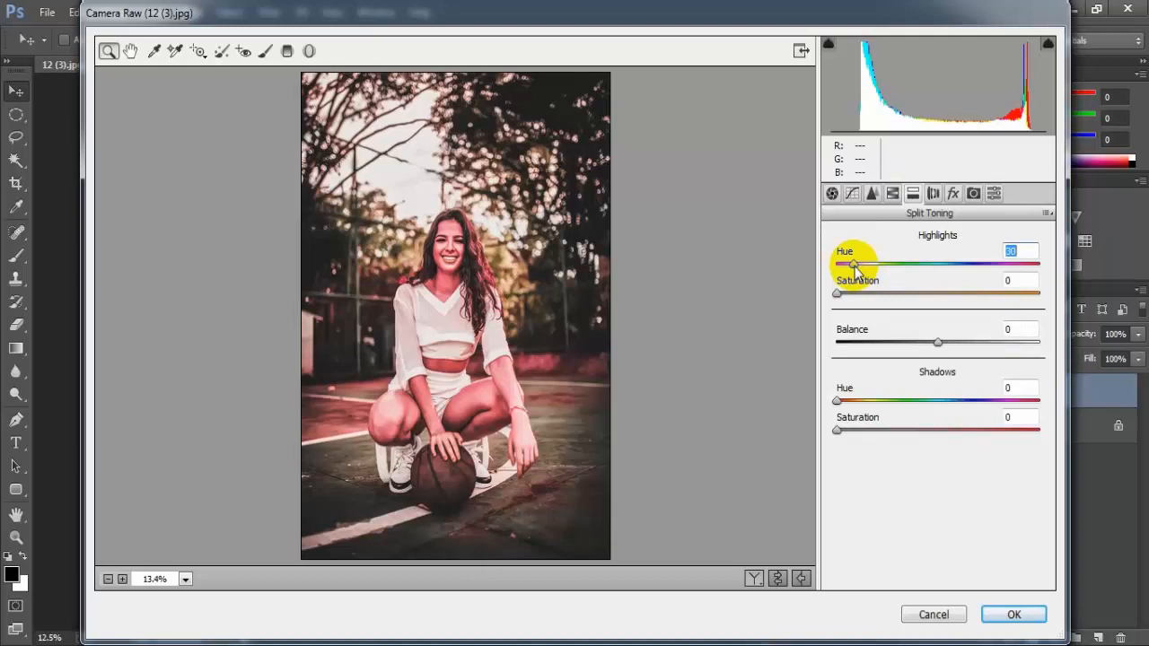
left_click_drag(841, 296, 873, 299)
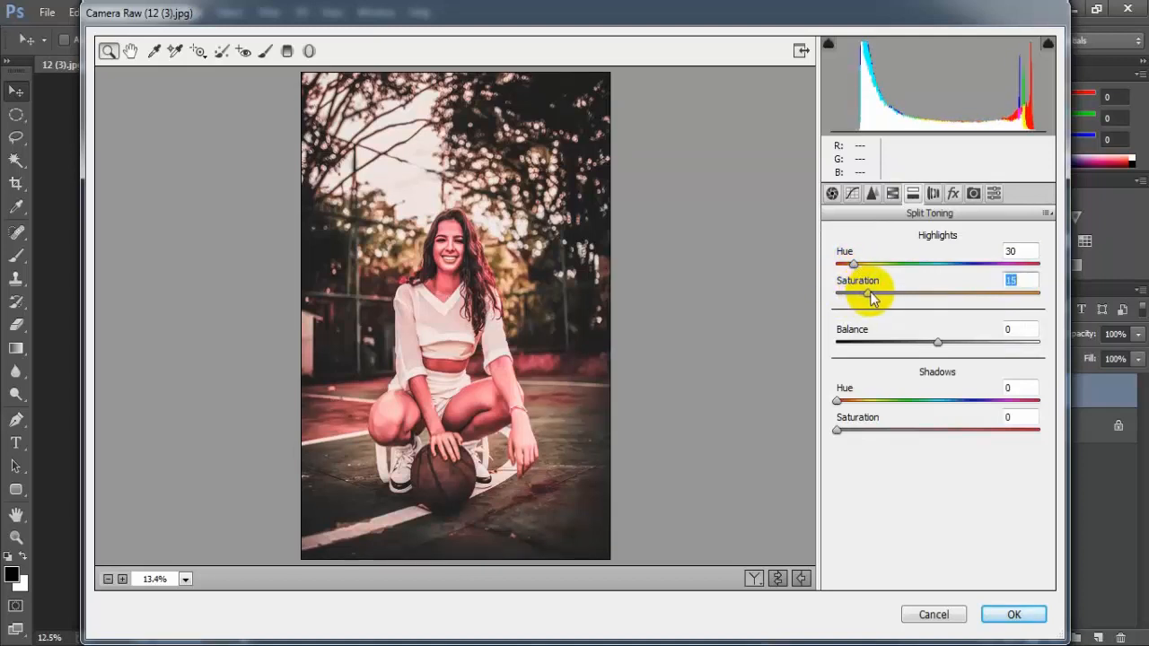
left_click_drag(837, 401, 937, 400)
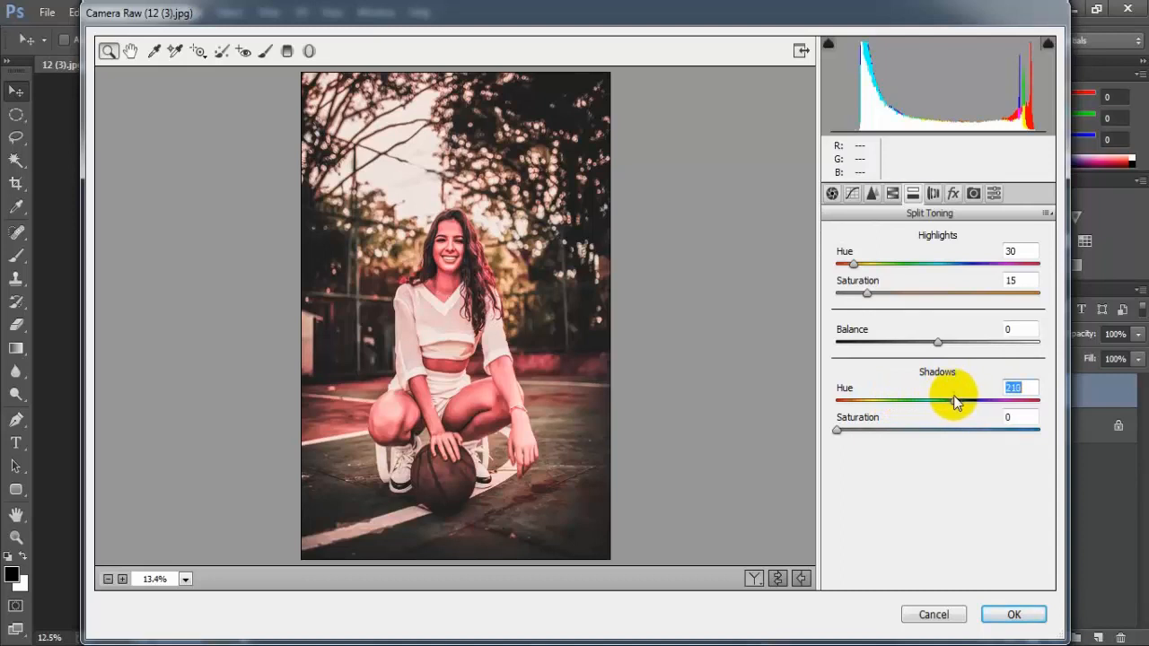
left_click_drag(839, 433, 869, 436)
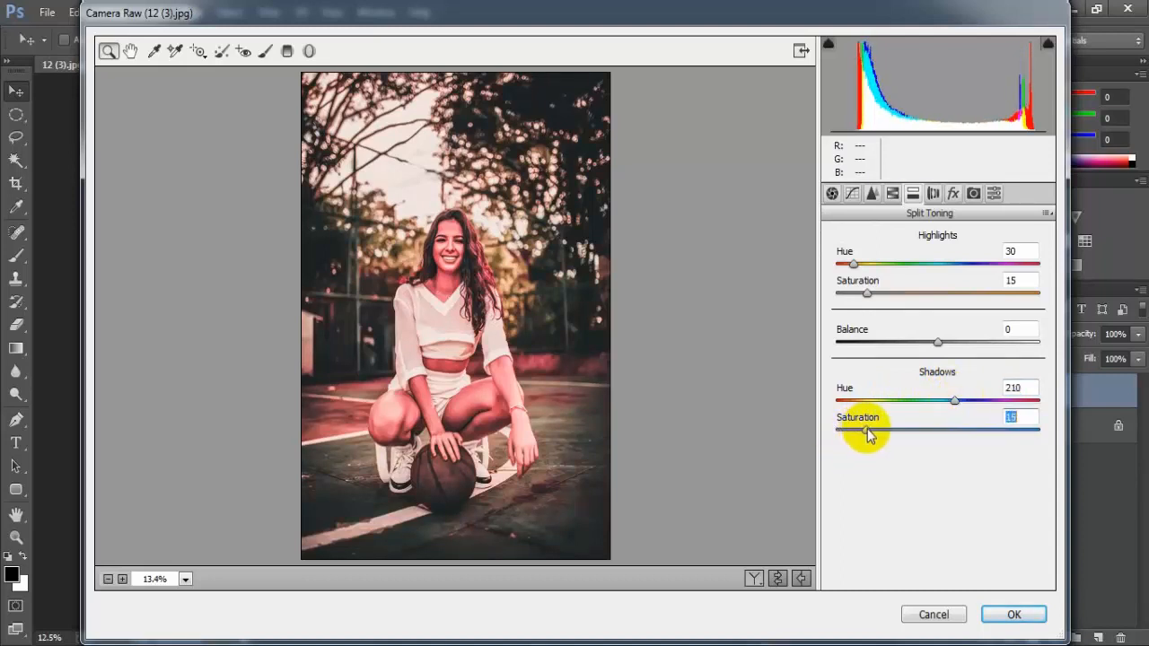
left_click(1018, 418)
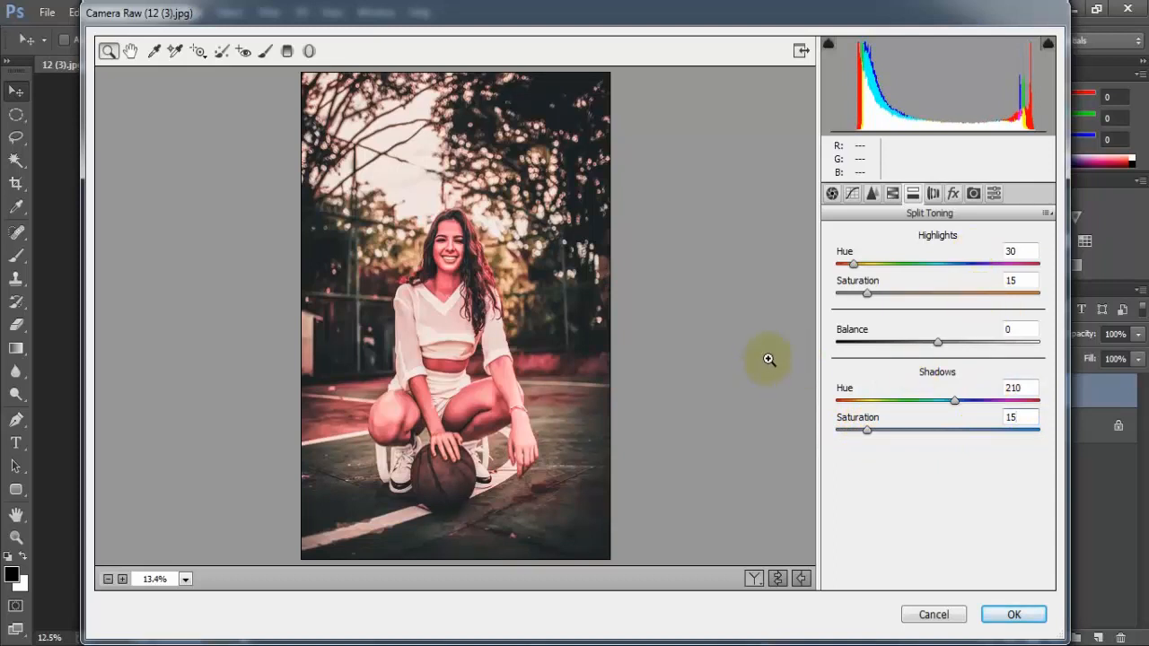
- Darken the photo's edges by setting the Post Crop Vignetting Amount to -30
left_click(953, 193)
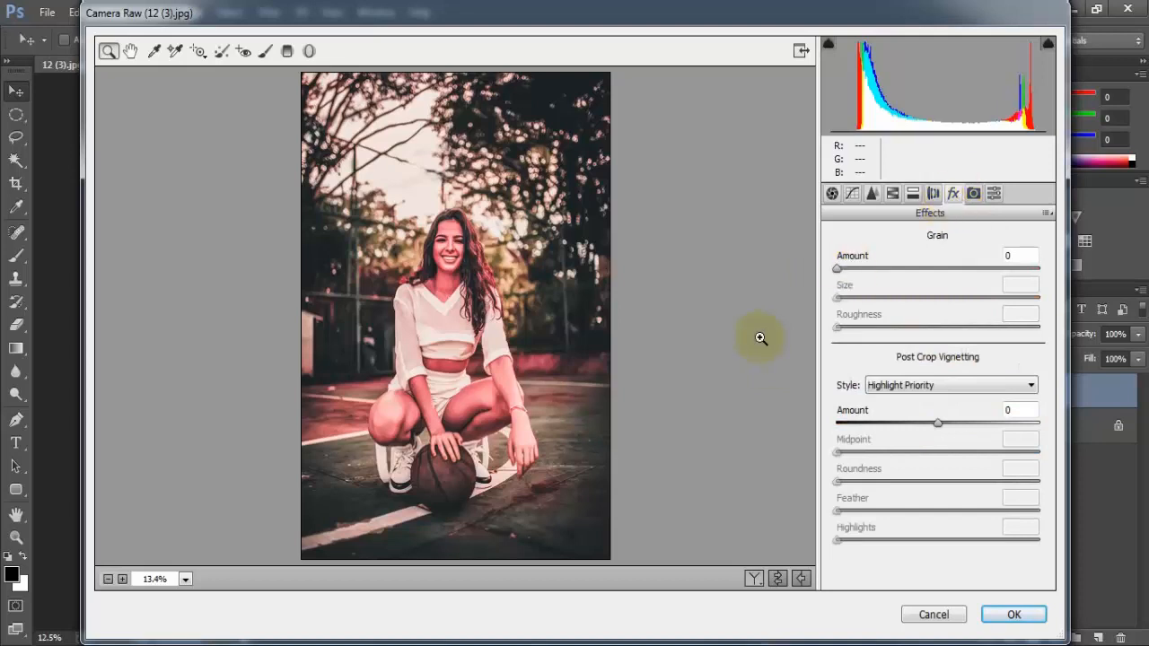
left_click_drag(938, 423, 911, 435)
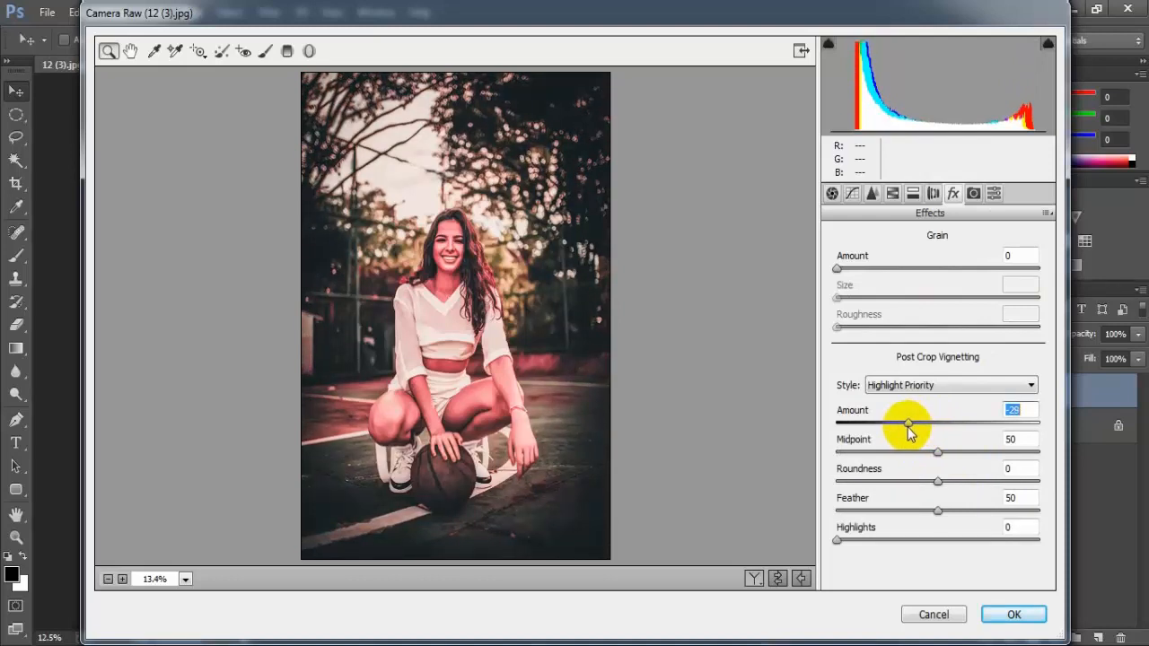
left_click(1020, 410)
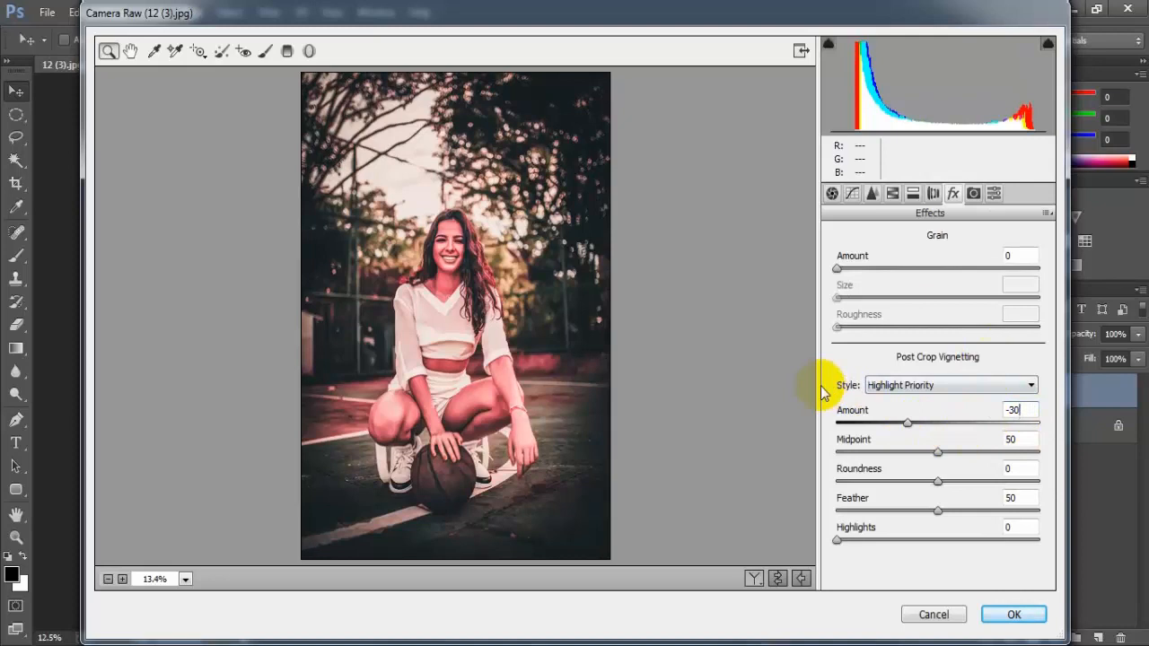
- In Camera Calibration, set the Green Primary Hue to +100 and the Blue Primary Hue to -100
left_click(974, 194)
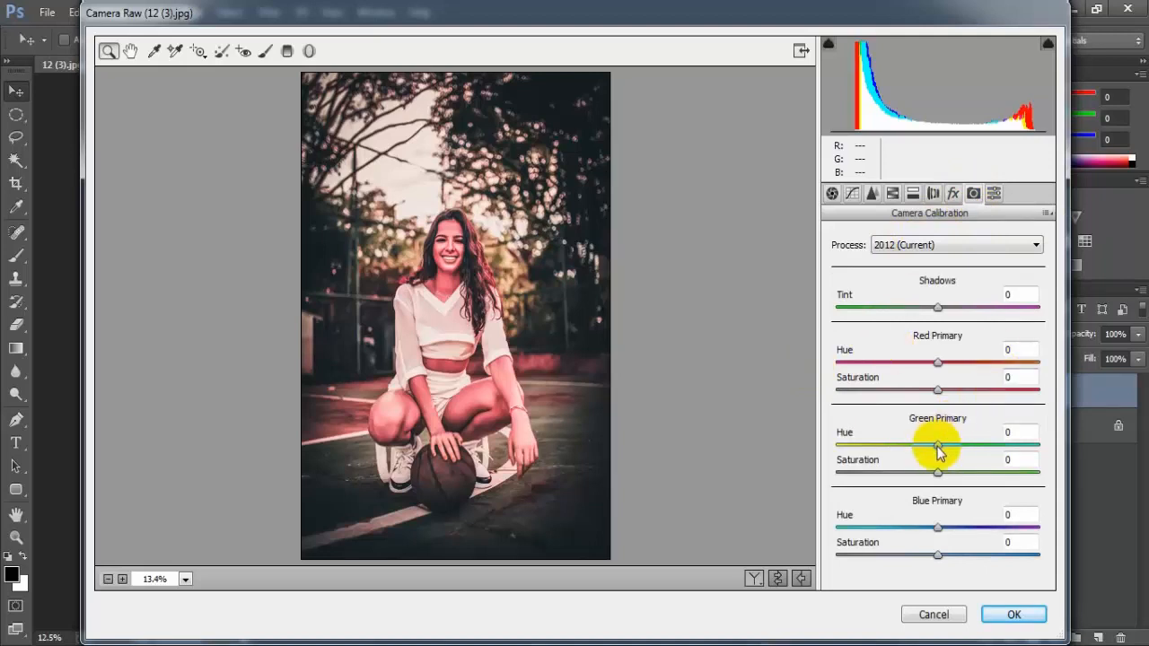
left_click_drag(939, 449, 1052, 447)
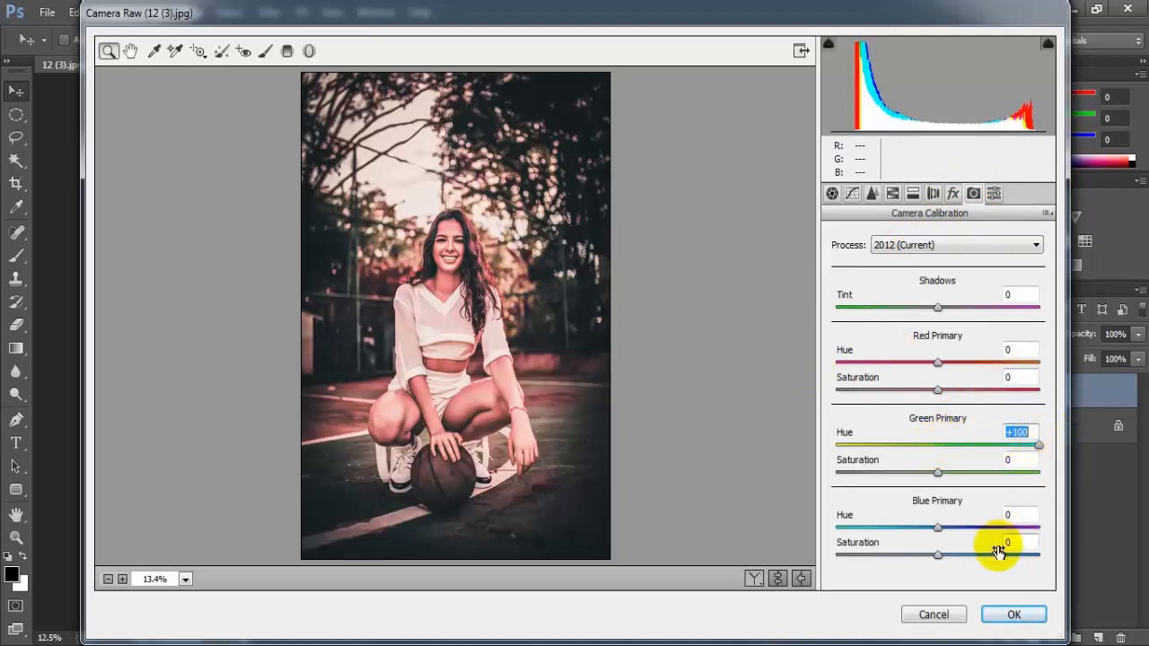
left_click_drag(939, 528, 836, 543)
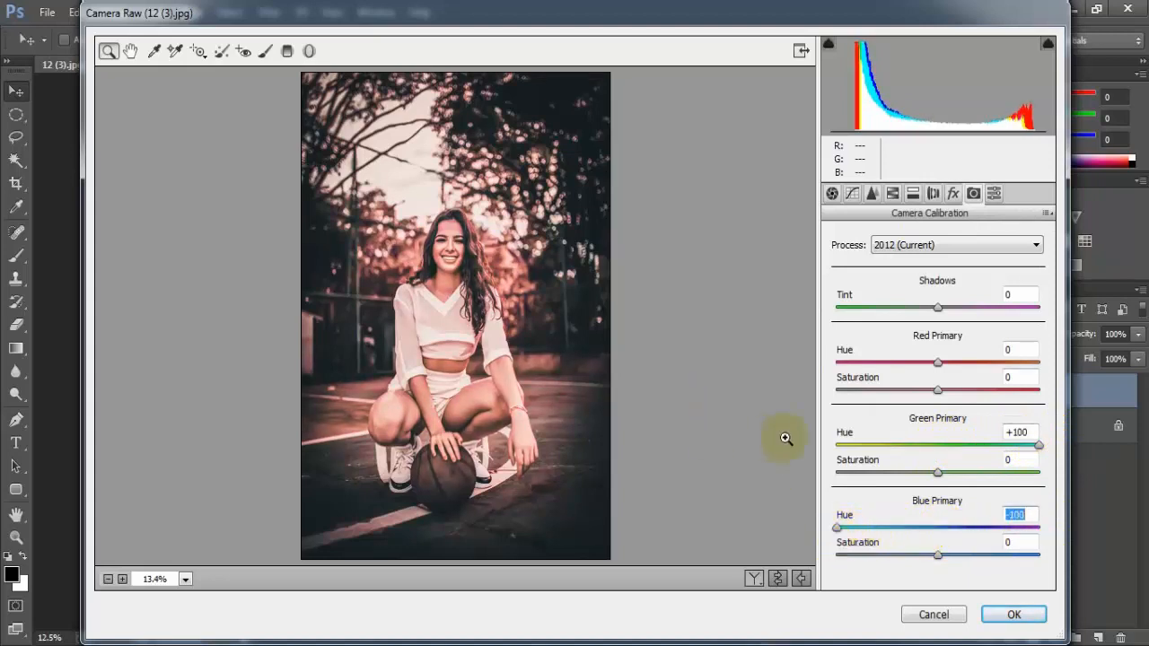
- Compare the original and graded photo side by side, and apply the Camera Raw adjustments to Layer 1
left_click(754, 579)
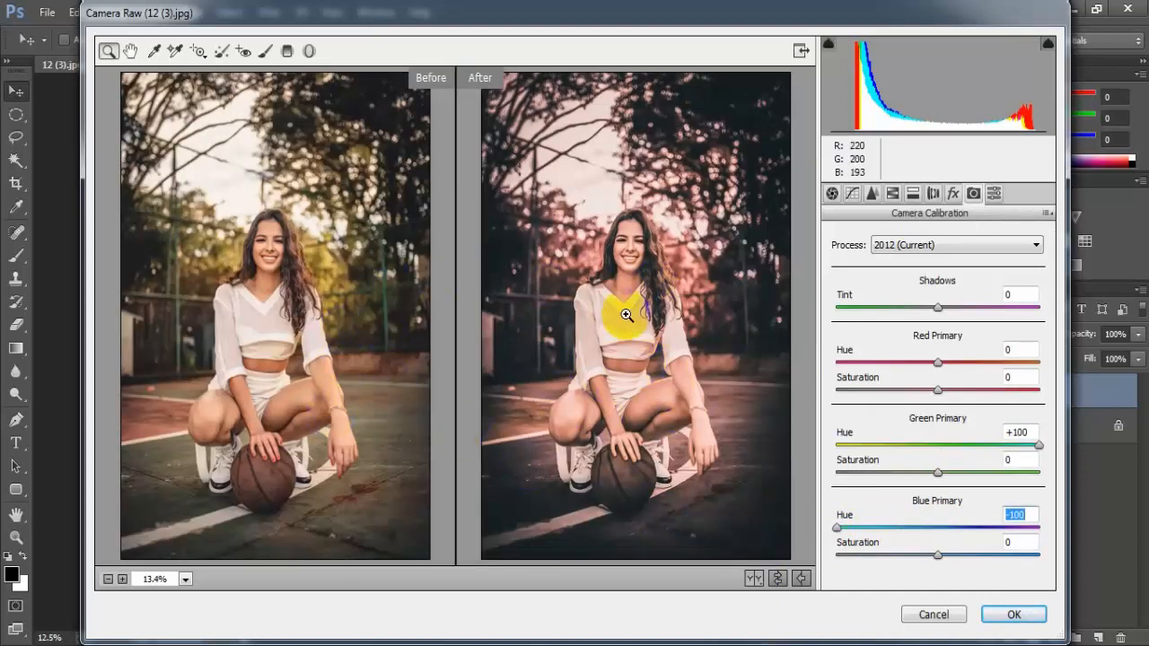
left_click(1015, 615)
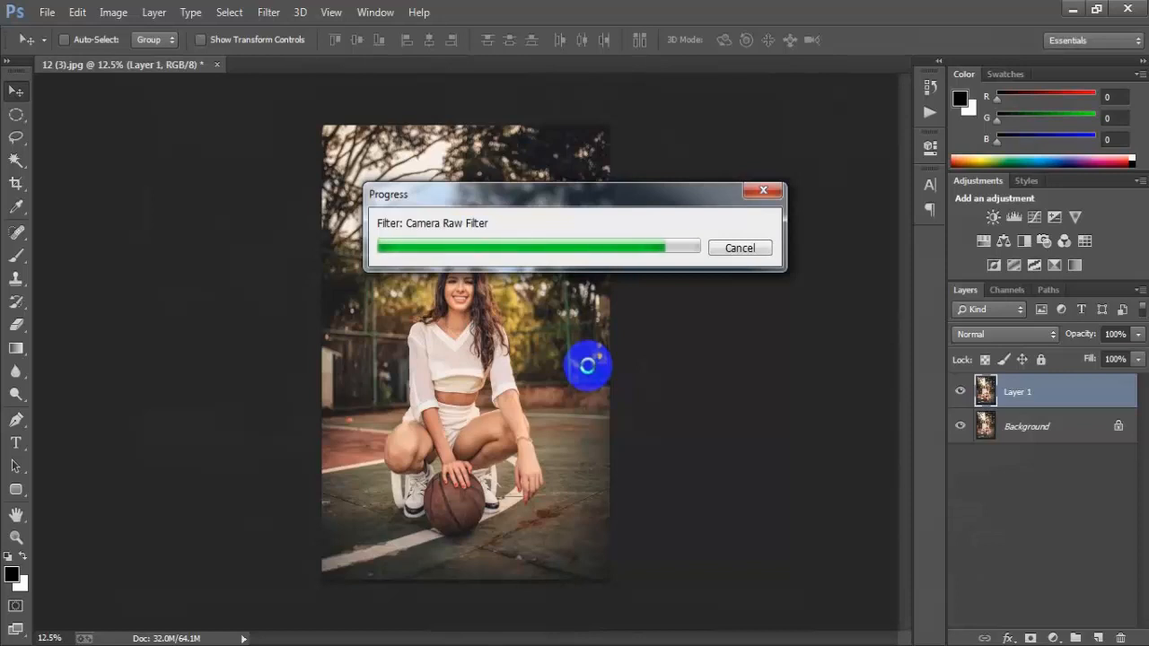
- Toggle Layer 1's visibility to compare the graded basketball portrait with the original
left_click(961, 393)
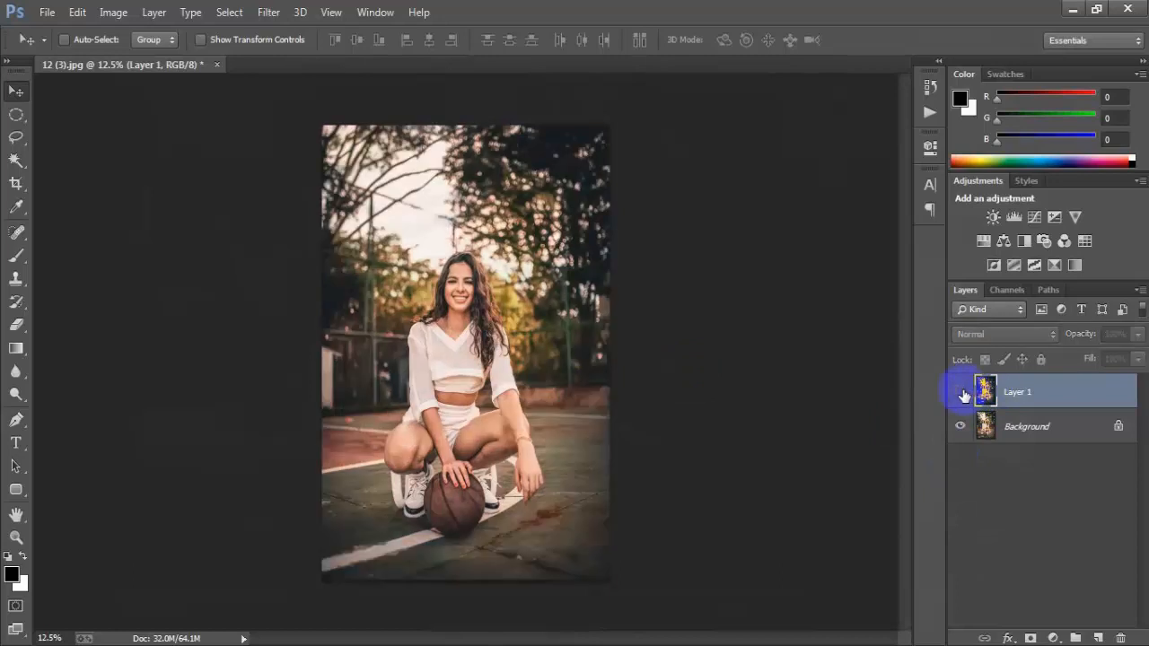
left_click(961, 392)
left_click(961, 392)
left_click(961, 393)
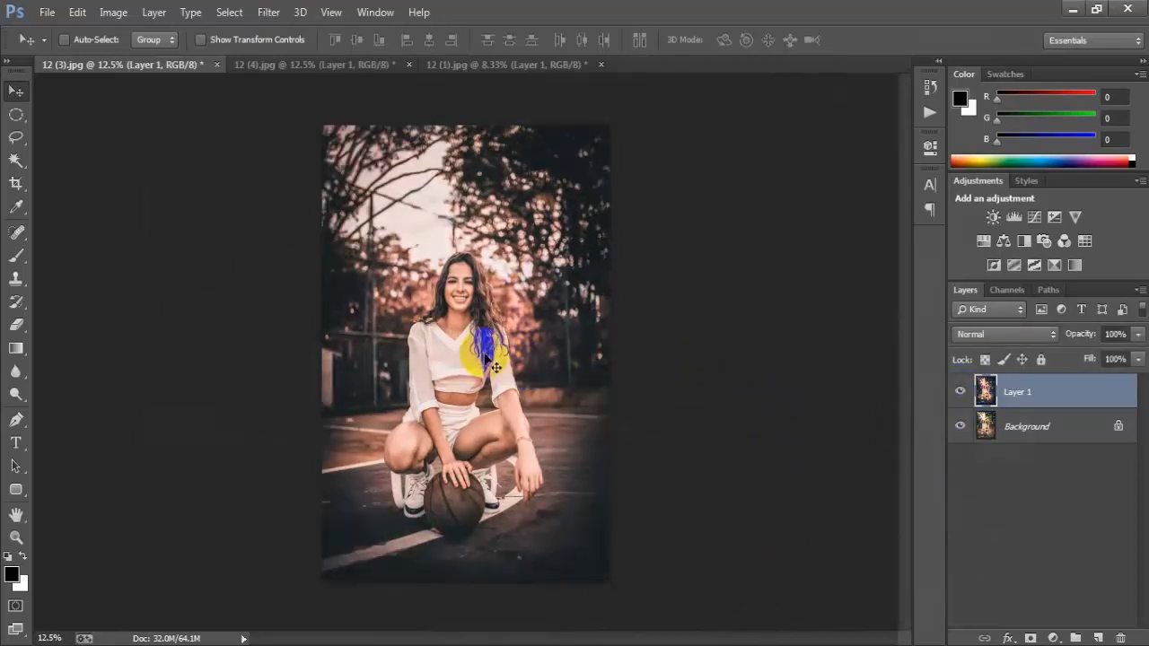
- Switch to the 12 (4).jpg document and toggle Layer 1 to compare its grading with the original
left_click(337, 70)
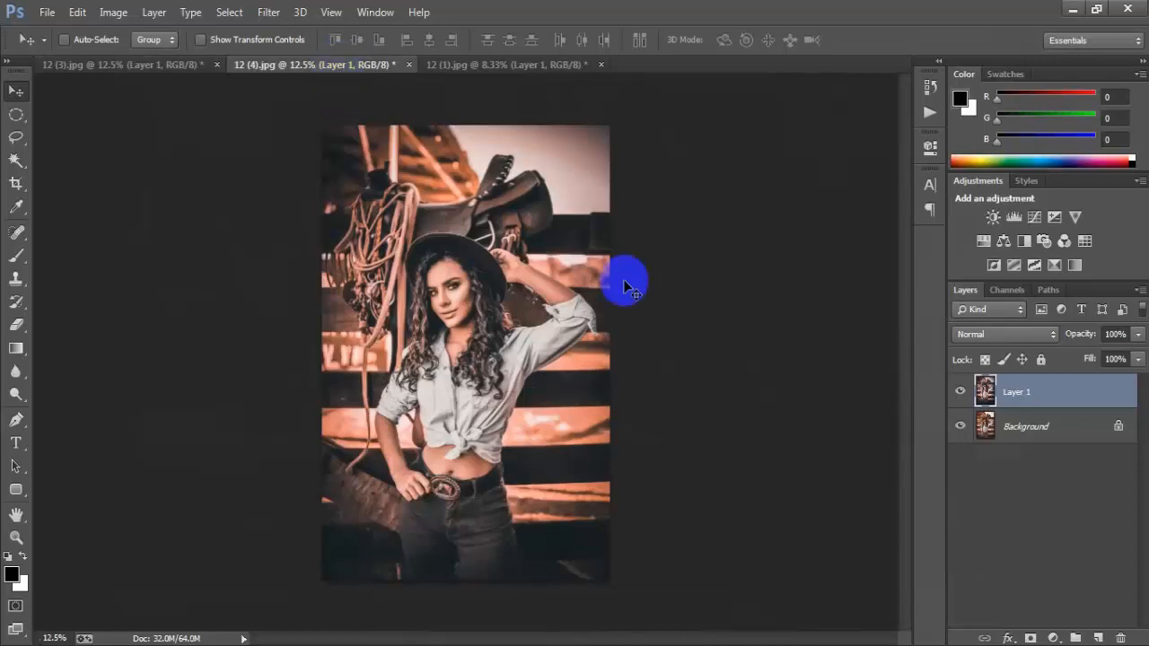
left_click(962, 393)
left_click(962, 392)
left_click(962, 392)
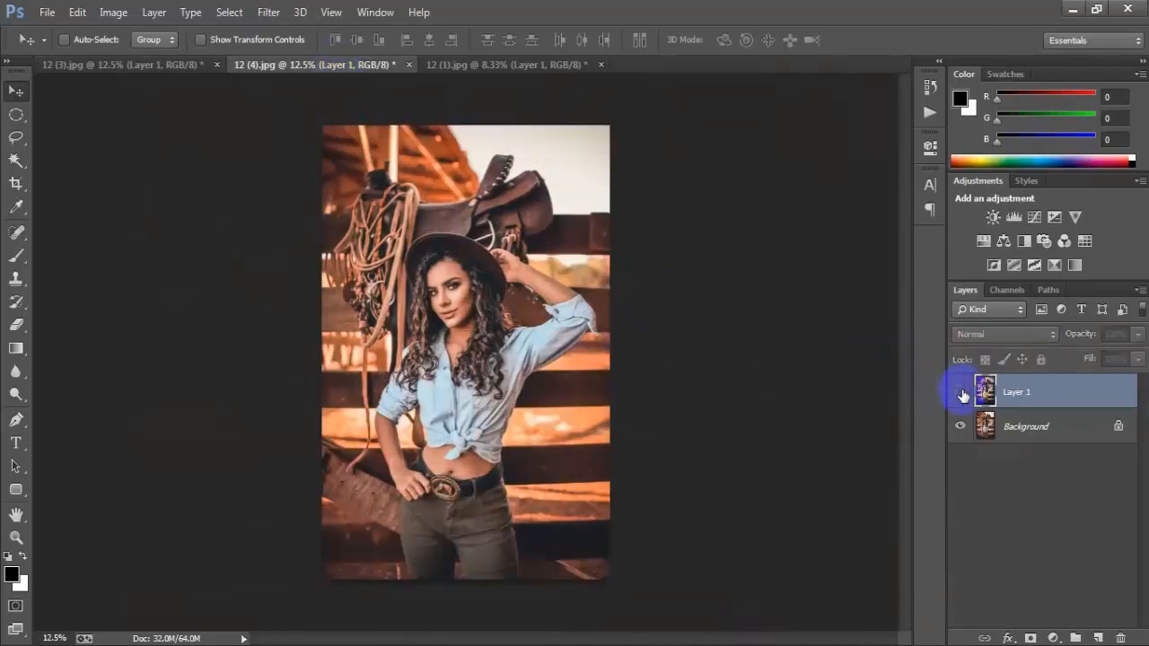
left_click(962, 392)
- Switch to the 12 (1).jpg document and toggle Layer 1 to compare the graded car photo with the original
left_click(505, 69)
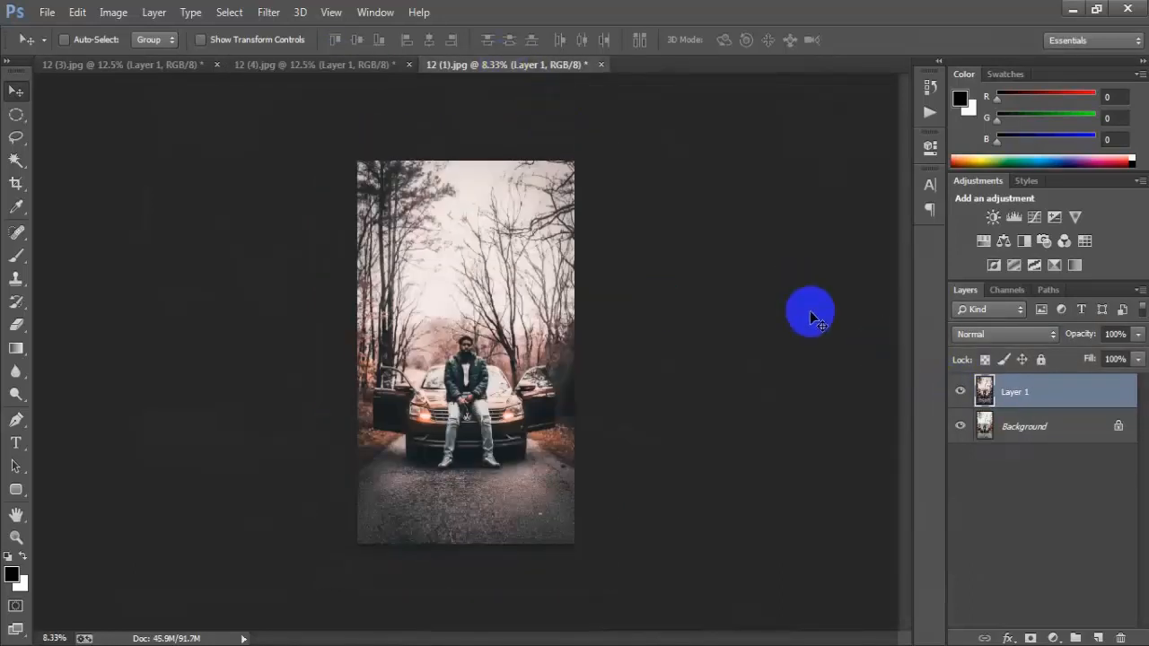
key("ctrl+plus")
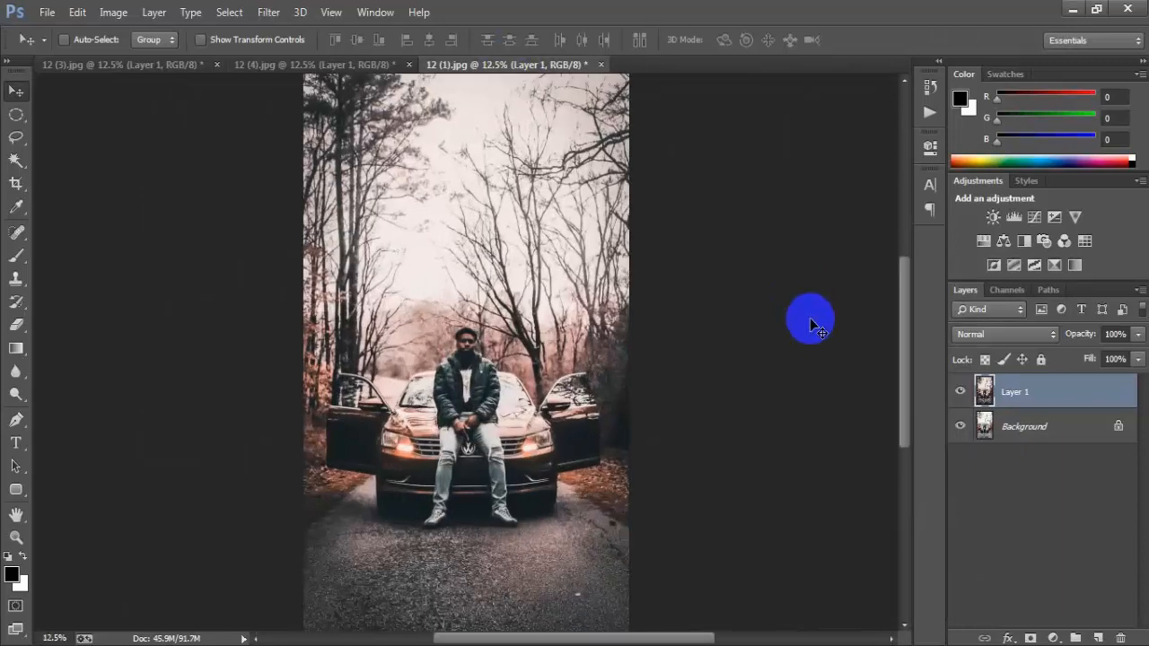
left_click(961, 393)
left_click(960, 392)
left_click(960, 392)
left_click(961, 393)
left_click(961, 393)
left_click(960, 392)
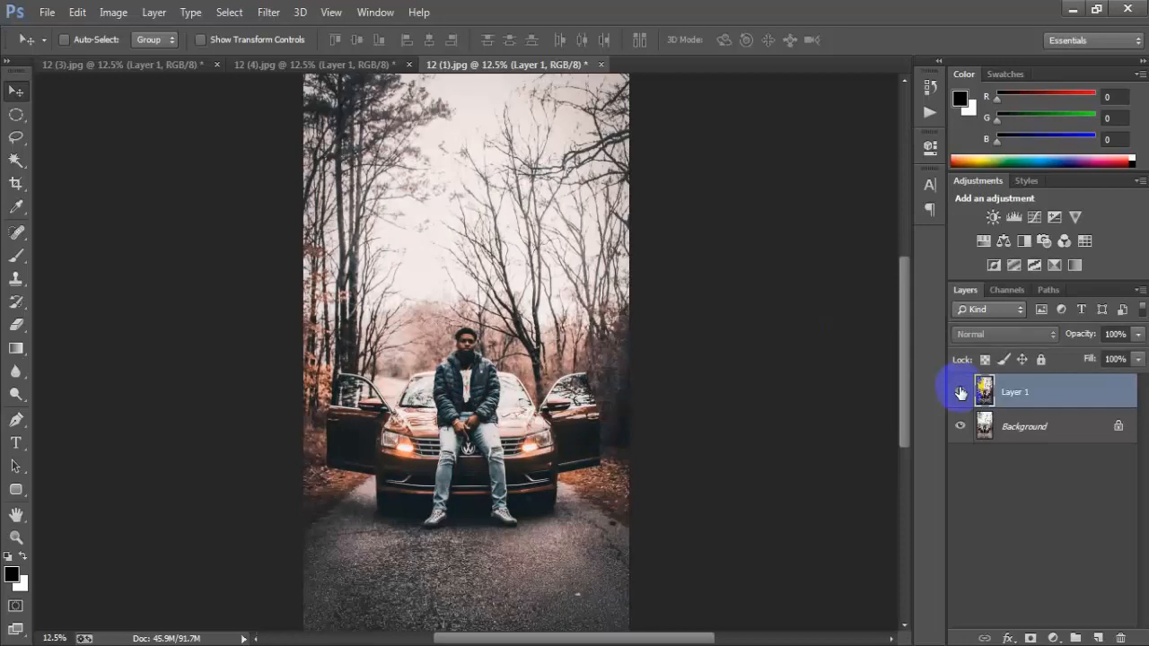
- Return to 12 (4).jpg and examine the before and after at 16.7% by toggling Layer 1
left_click(301, 65)
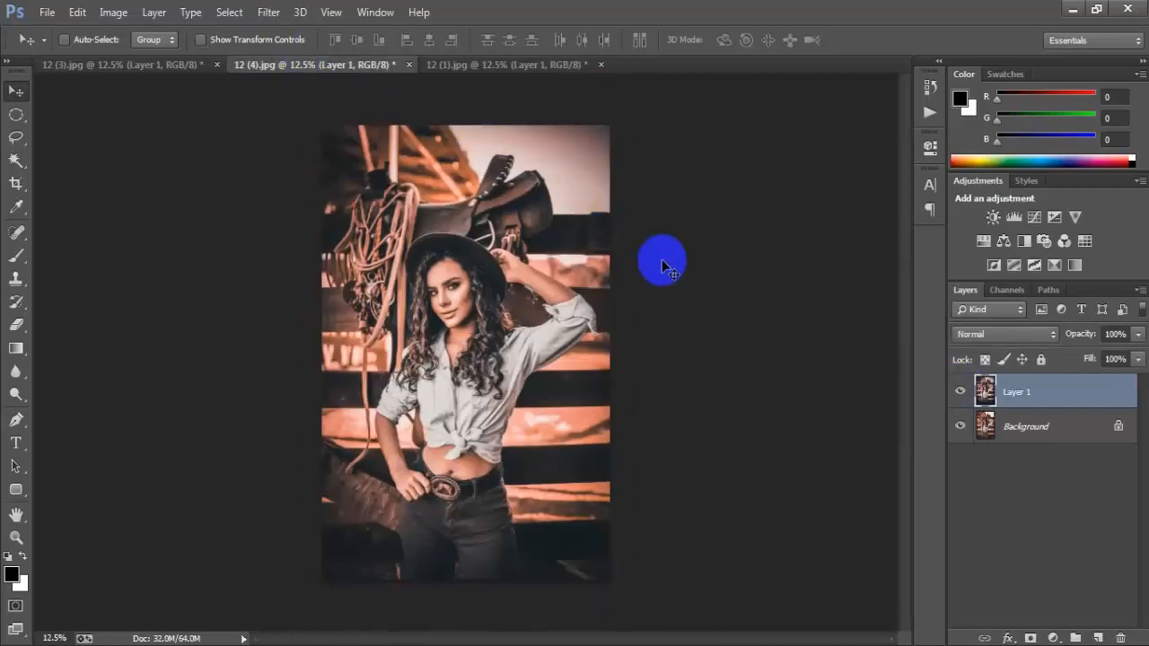
key("ctrl+plus")
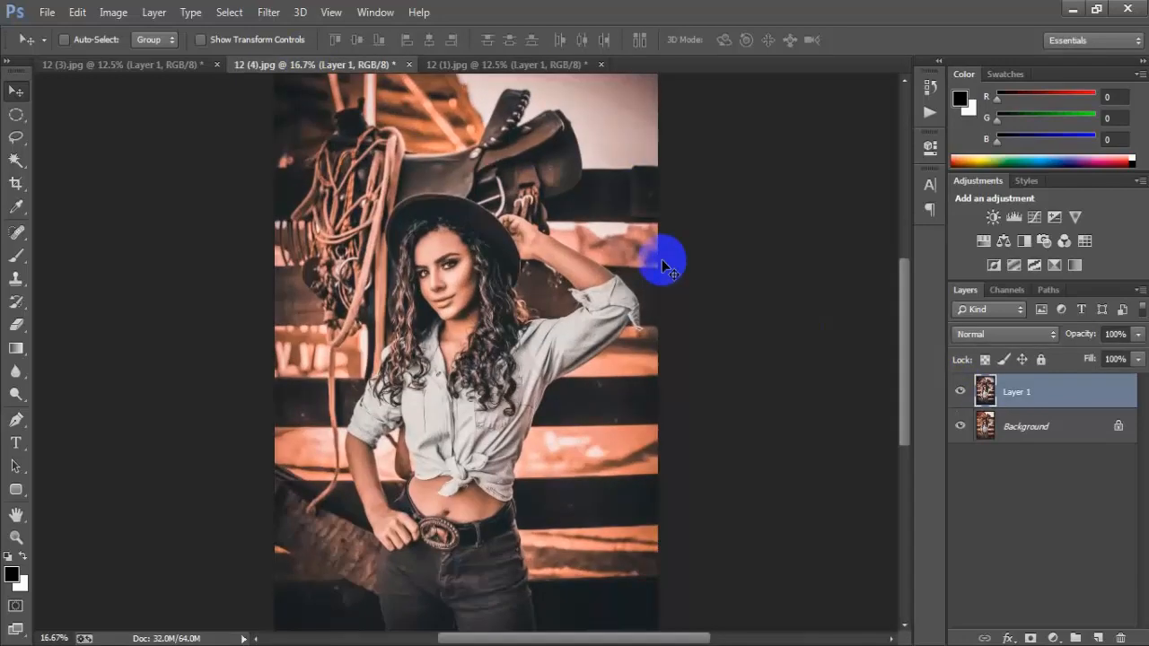
left_click(959, 390)
left_click(960, 392)
left_click(961, 393)
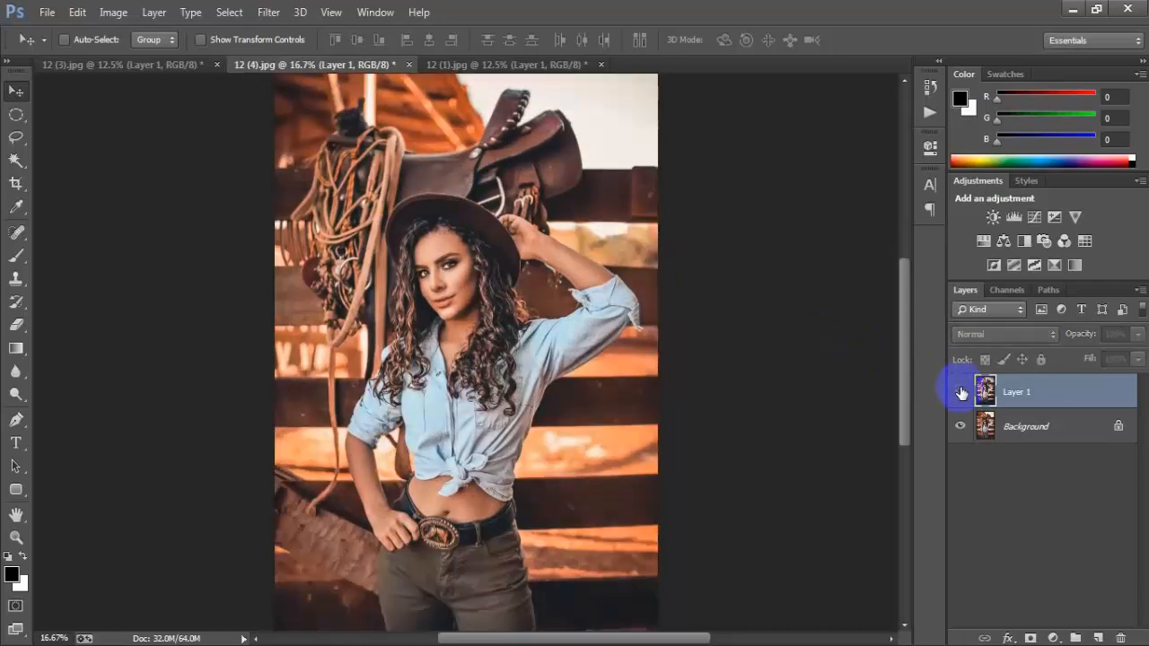
left_click(961, 392)
- Return to 12 (3).jpg and compare the portrait before and after grading at 16.7% by toggling Layer 1
left_click(161, 69)
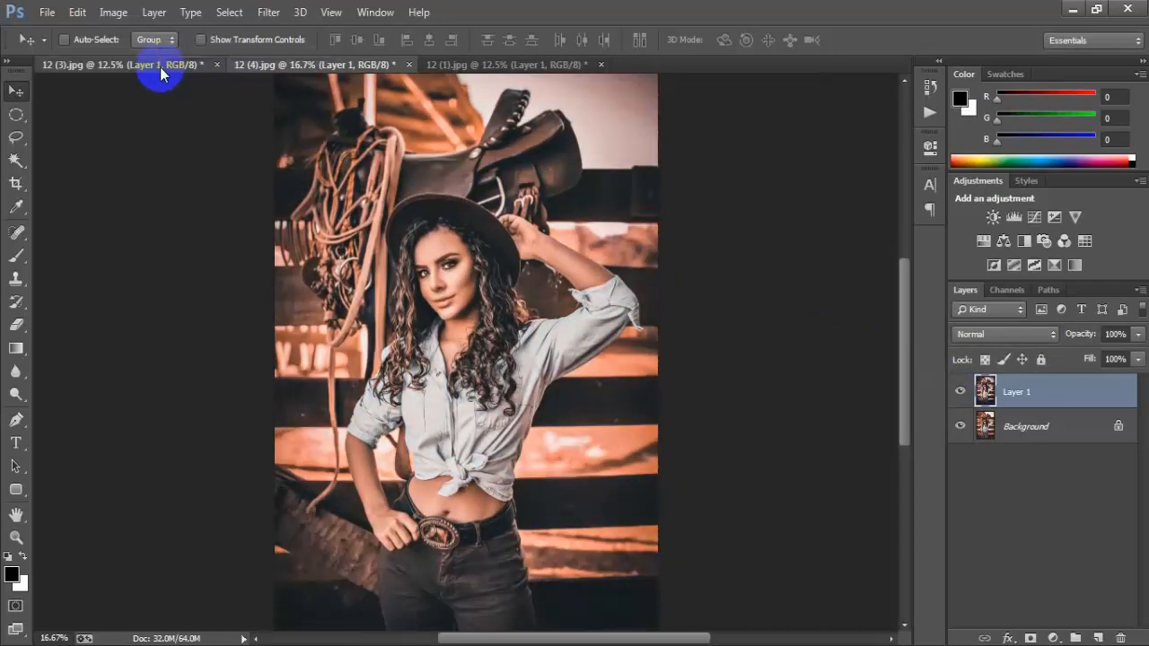
key("ctrl+plus")
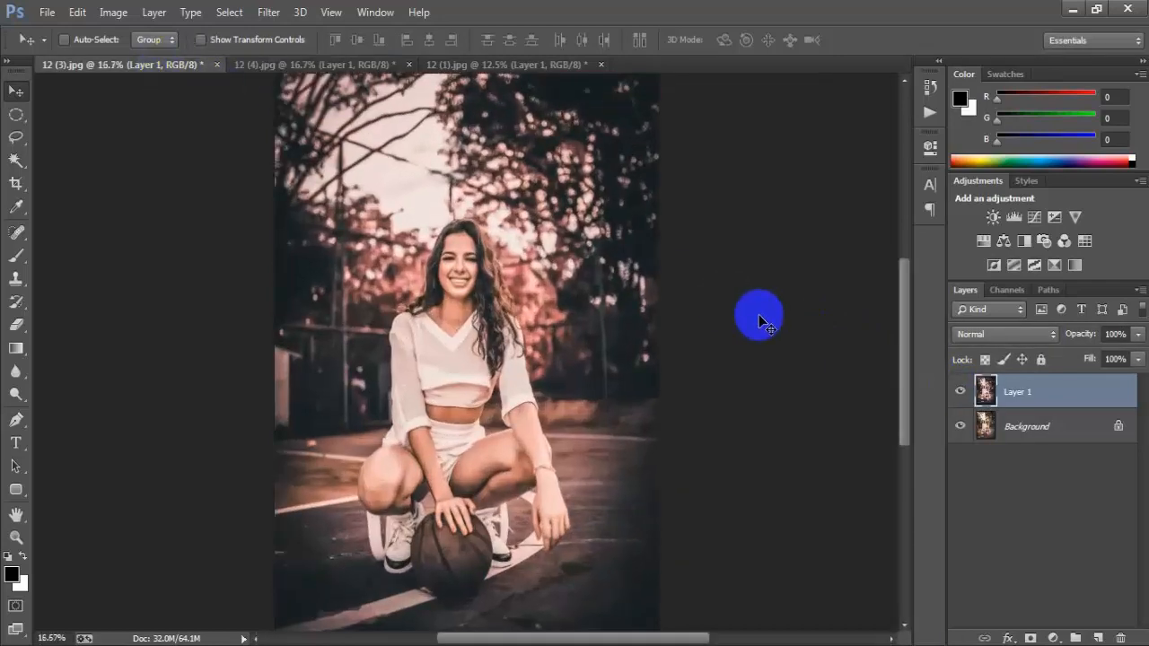
left_click(961, 392)
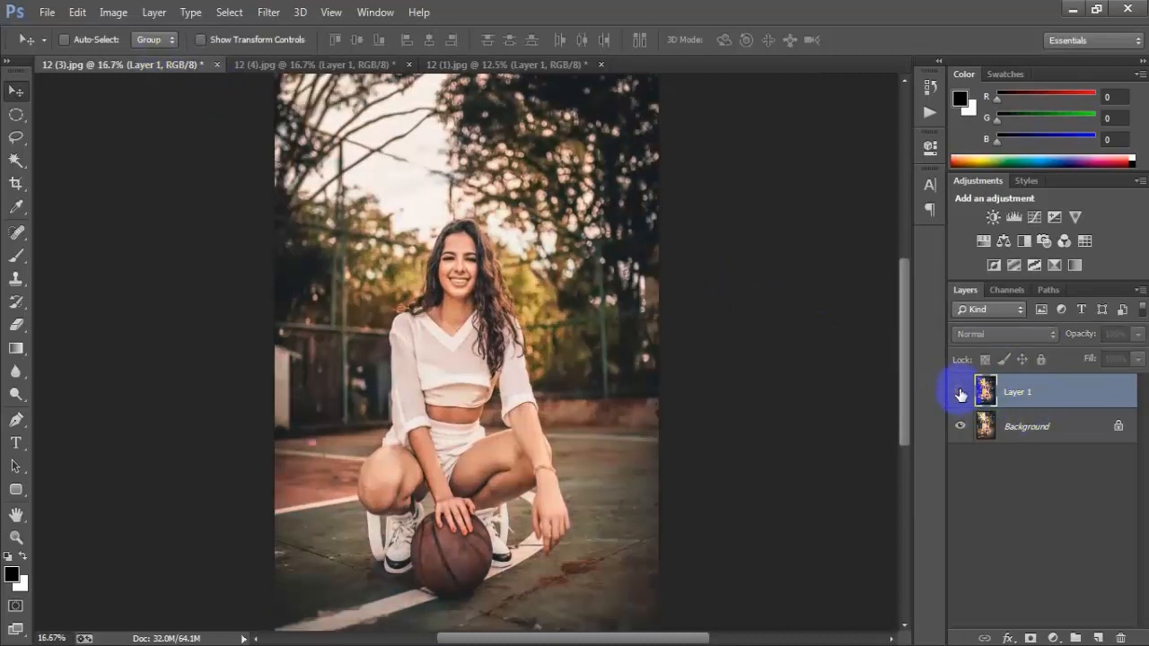
left_click(960, 393)
left_click(961, 393)
left_click(960, 393)
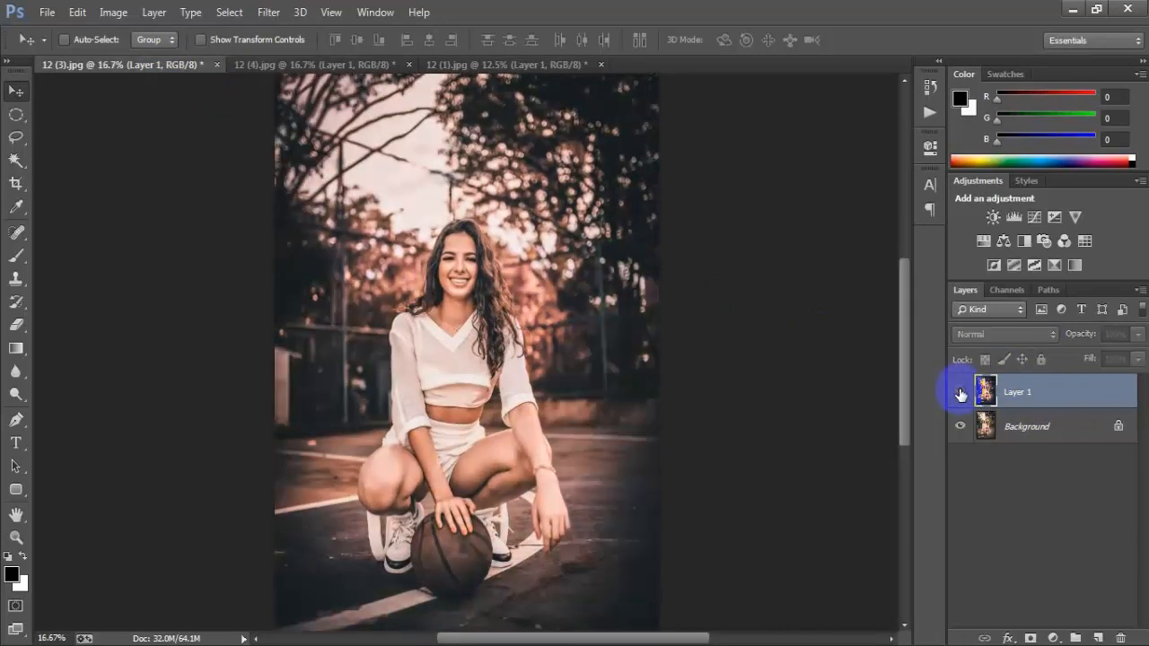
left_click(960, 393)
left_click(961, 392)
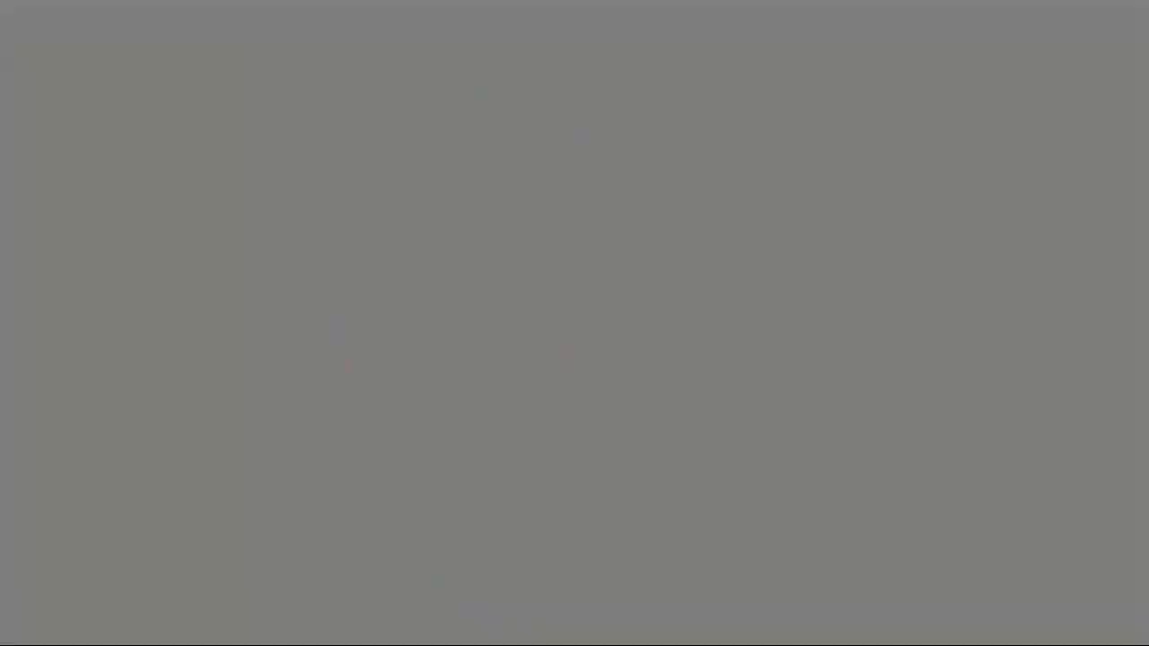